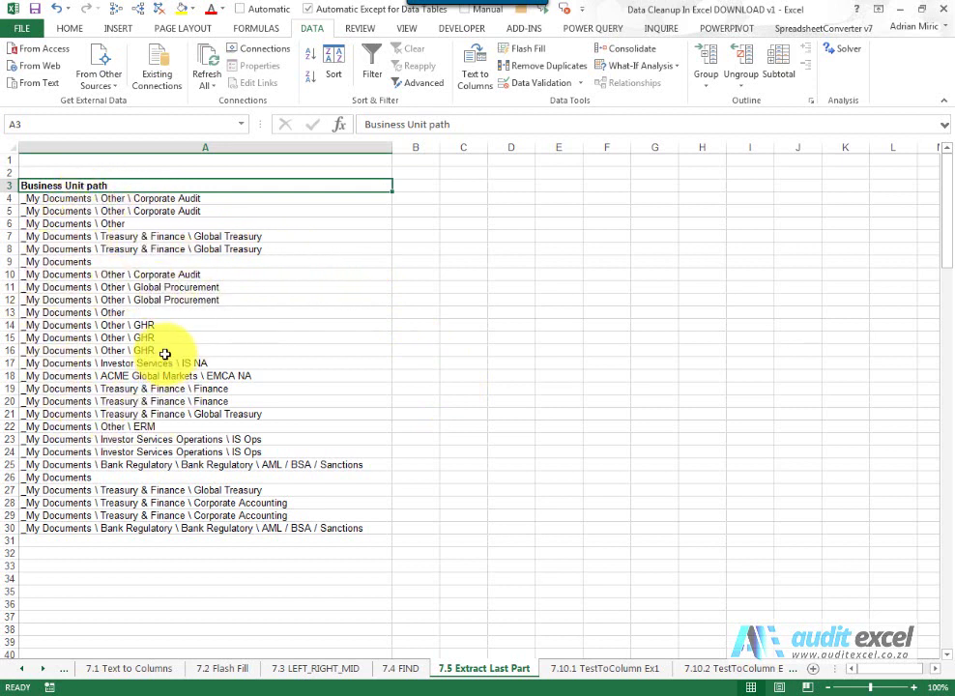
# Step: Review the business unit paths in column A, including a shorter one and one with no backslash
pyautogui.click(191, 200)
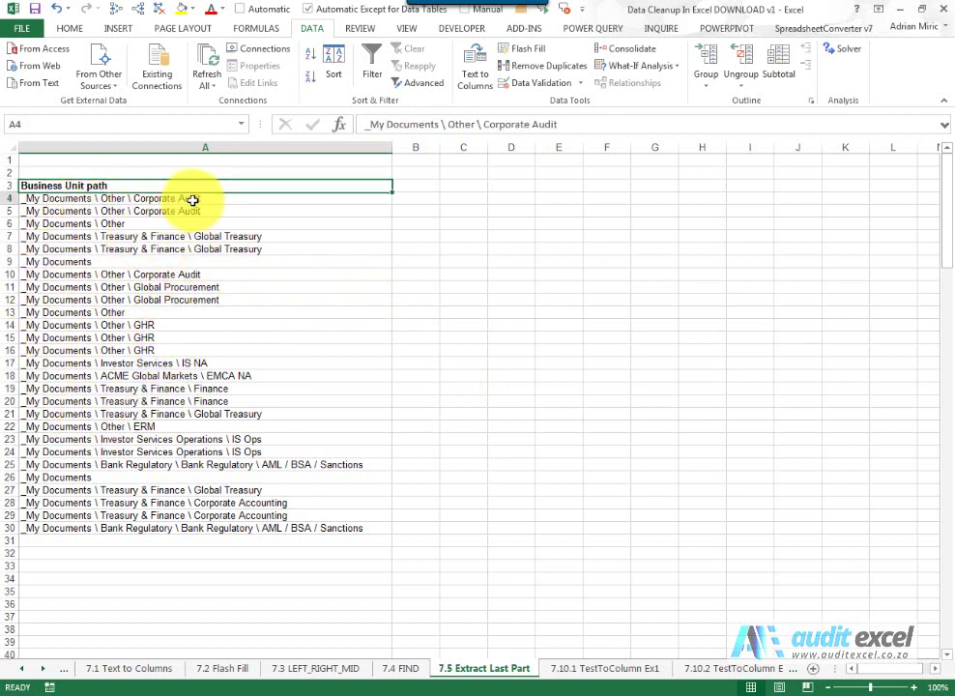
pyautogui.click(225, 238)
pyautogui.click(120, 223)
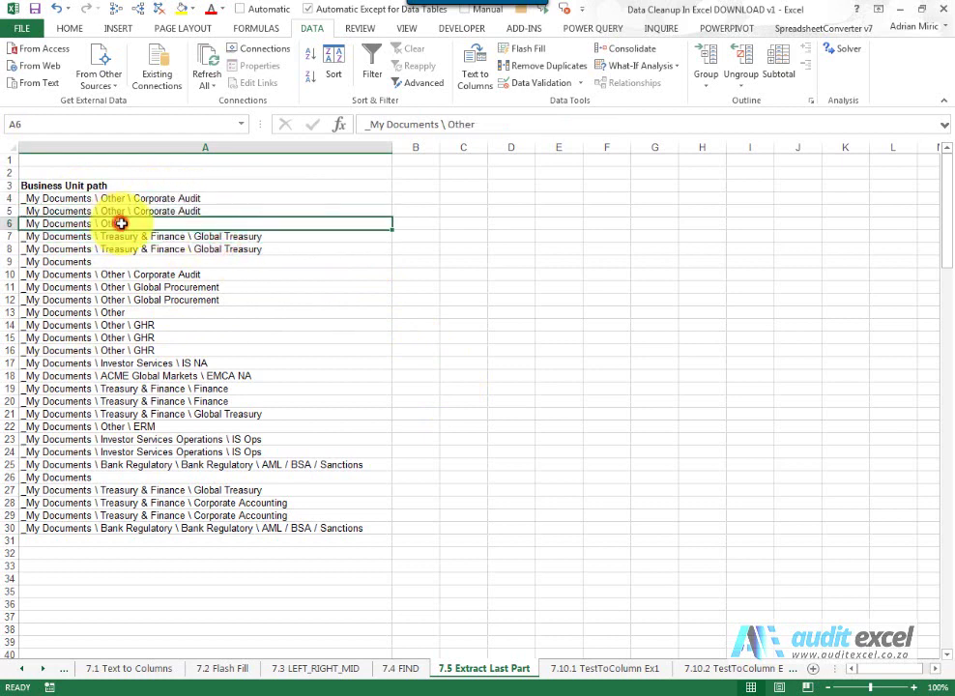
pyautogui.click(94, 261)
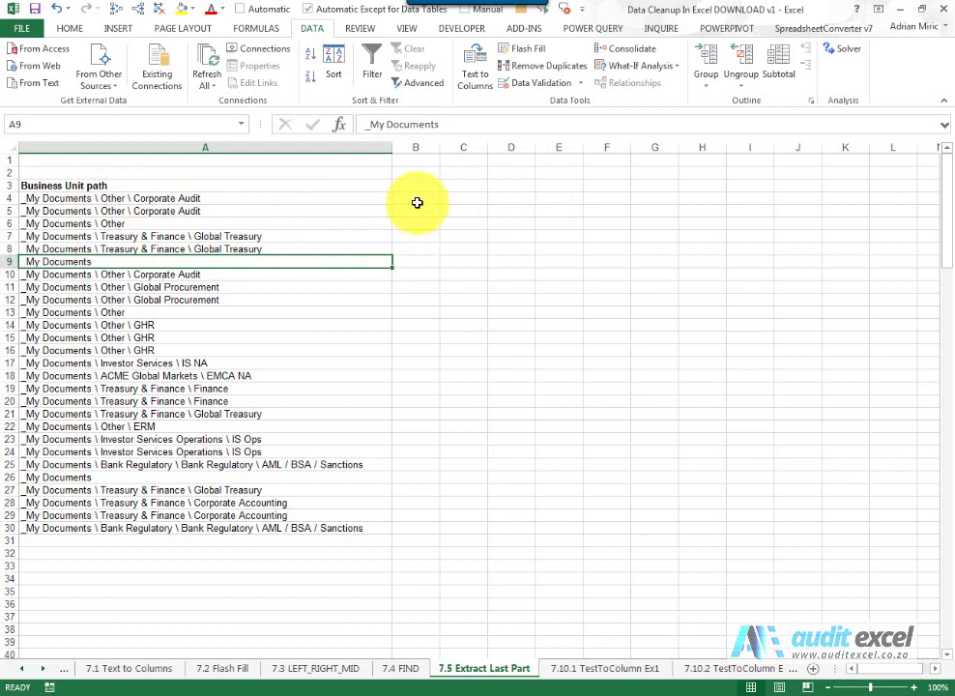
# Step: Enter =LEN(A4) in B4 through Insert Function so it shows 40
pyautogui.click(417, 199)
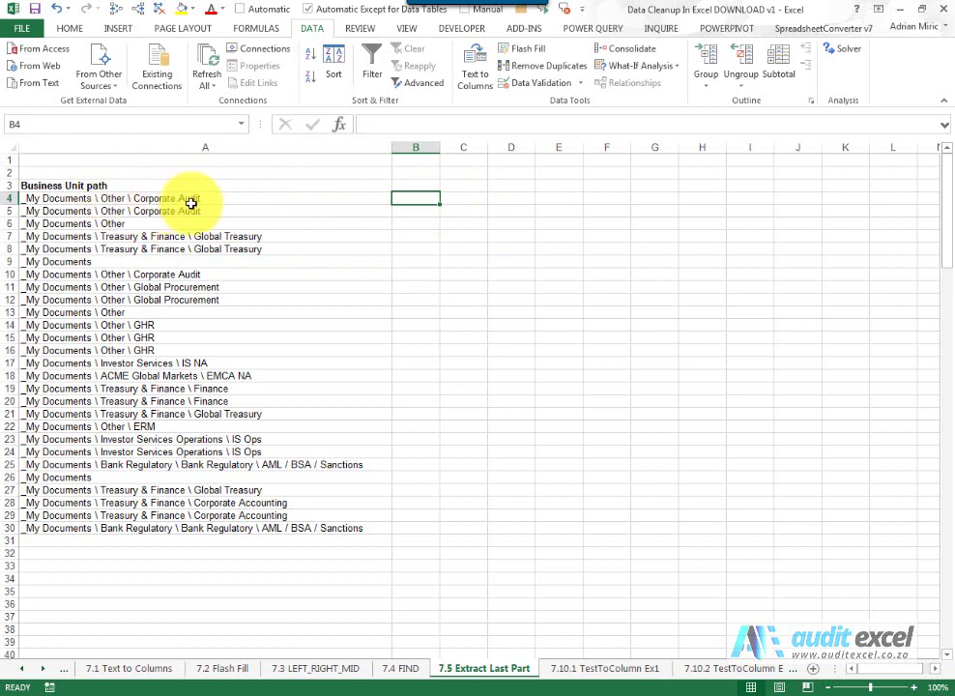
pyautogui.click(340, 124)
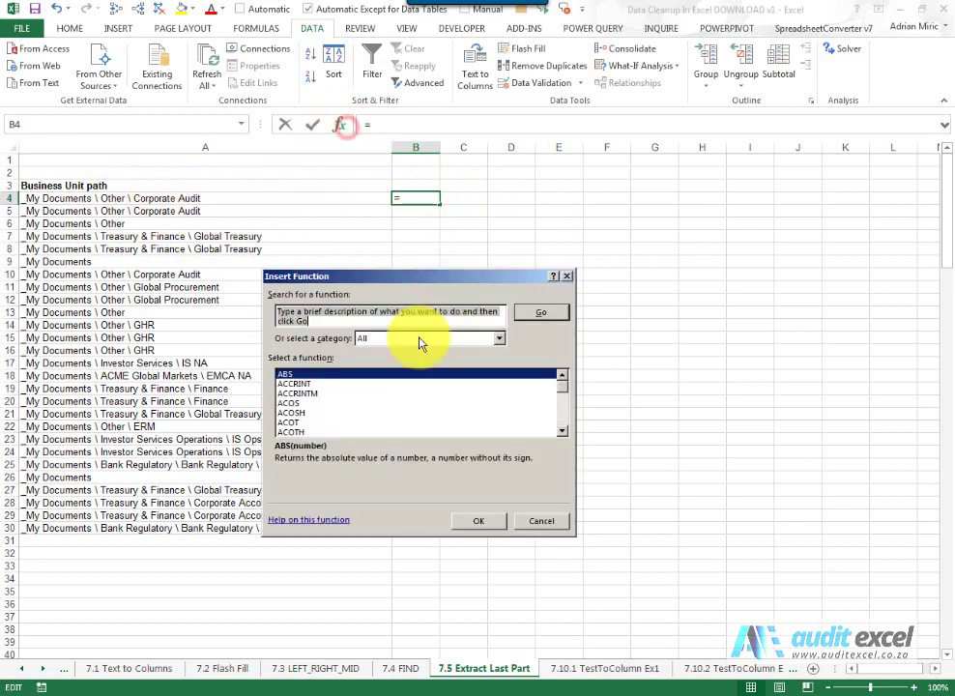
pyautogui.click(411, 385)
pyautogui.write('len')
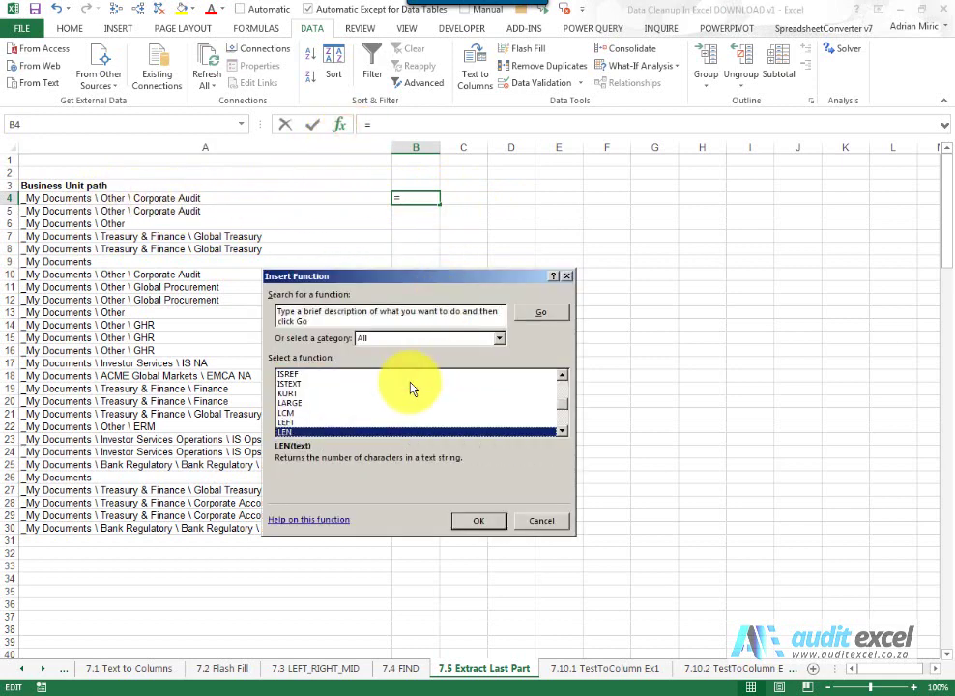
pyautogui.click(472, 523)
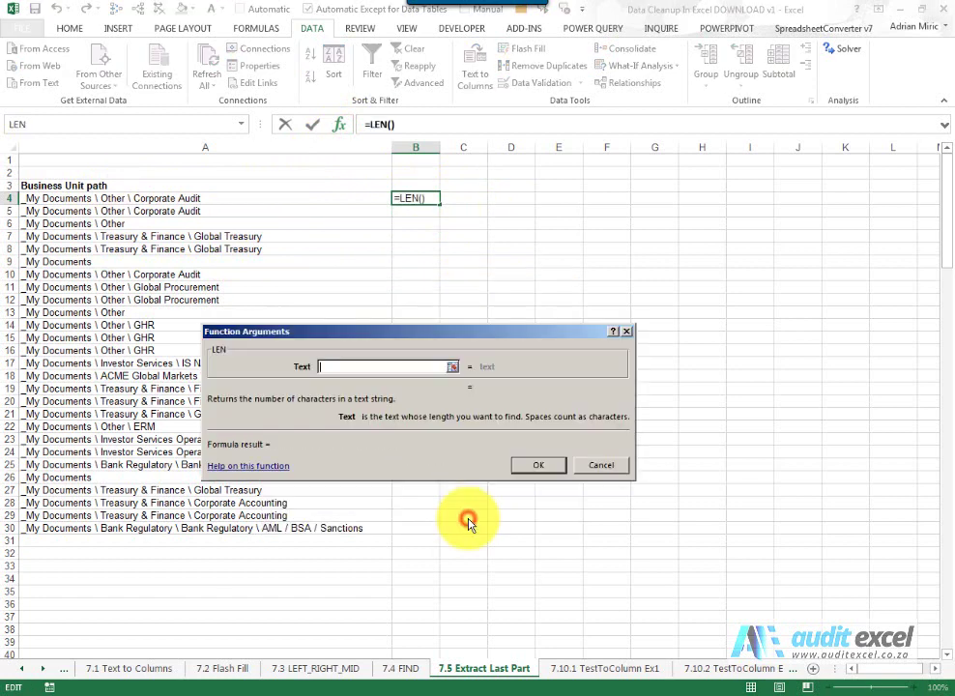
pyautogui.click(286, 199)
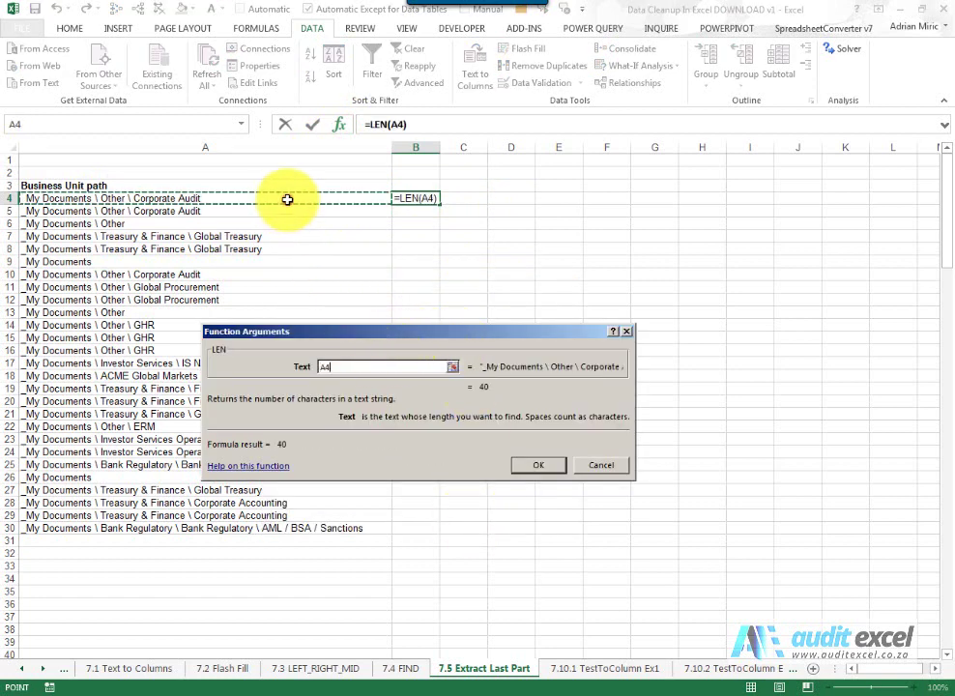
pyautogui.click(537, 469)
pyautogui.click(457, 198)
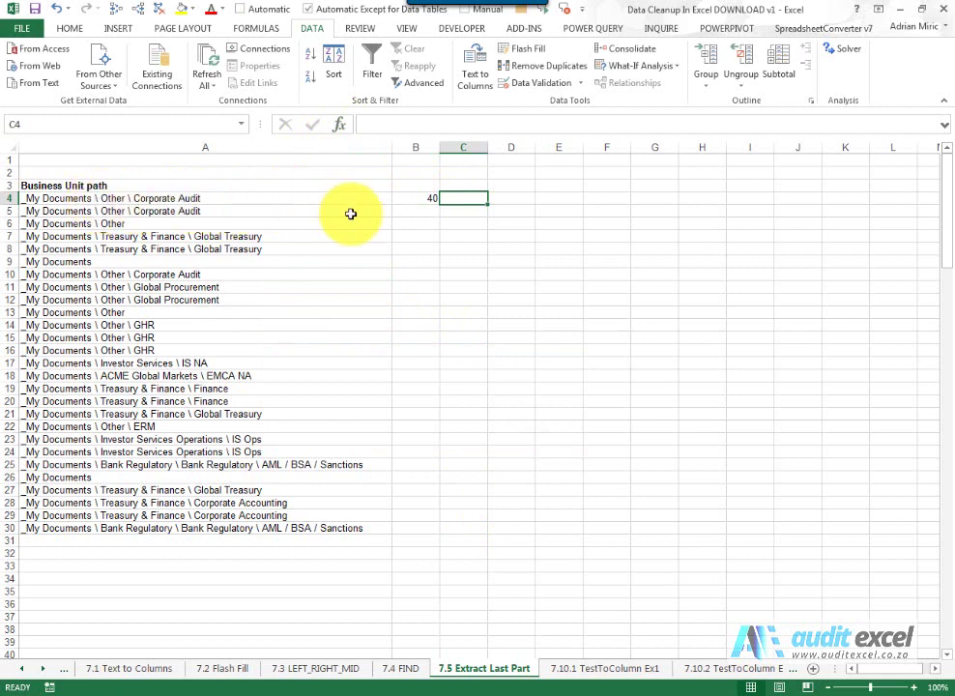
# Step: Enter =SUBSTITUTE(A4,"\","") in C4 and autofit column C to the result
pyautogui.click(339, 125)
pyautogui.click(474, 406)
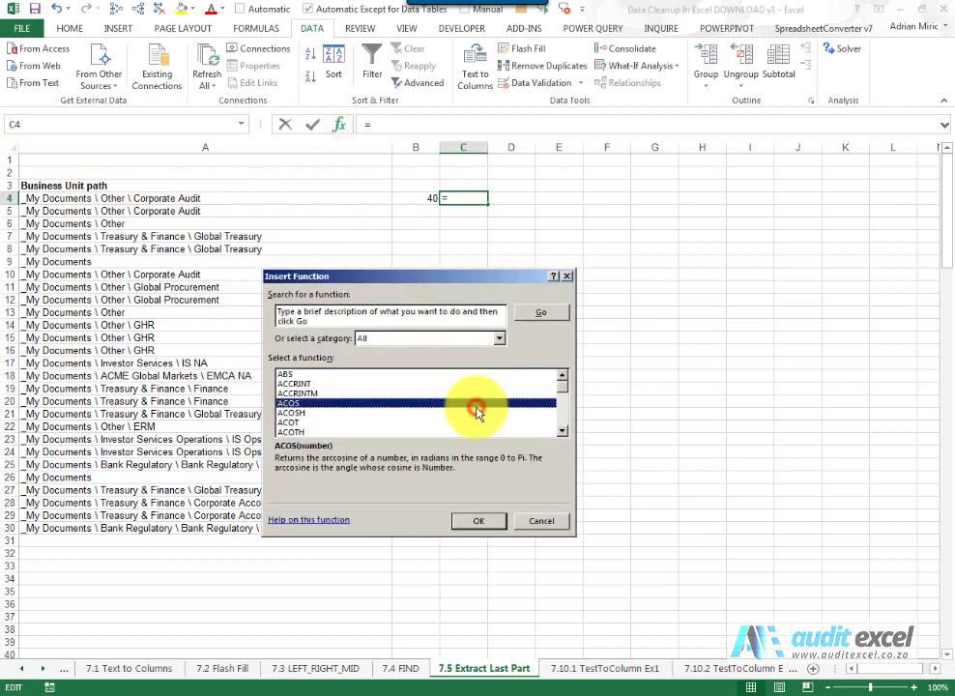
pyautogui.write('su')
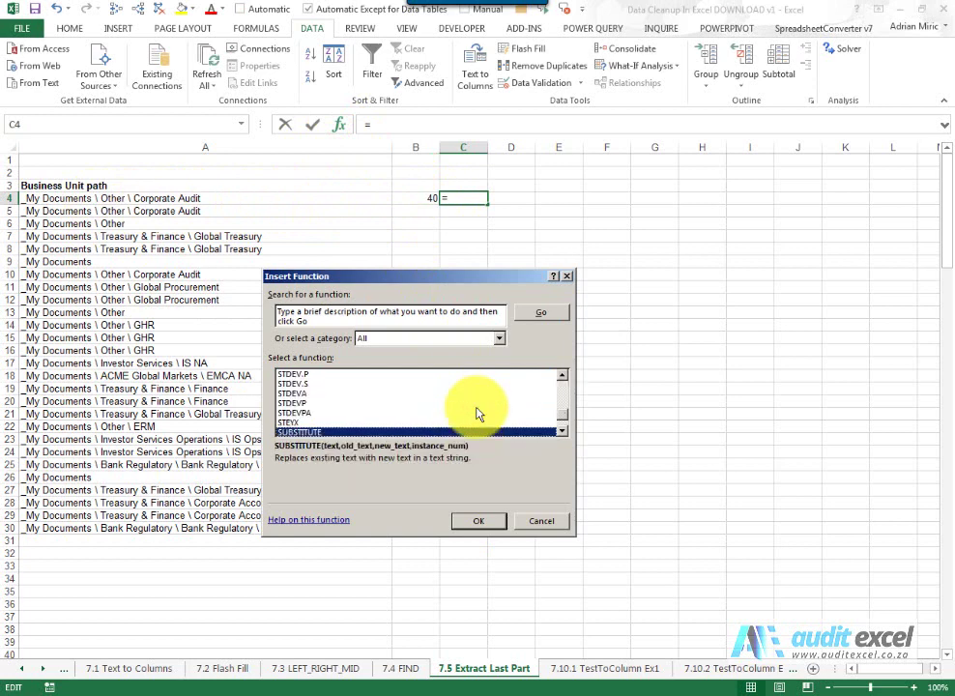
pyautogui.press('Return')
pyautogui.moveTo(400, 319)
pyautogui.mouseDown()
pyautogui.moveTo(394, 300)
pyautogui.moveTo(443, 324)
pyautogui.mouseUp()
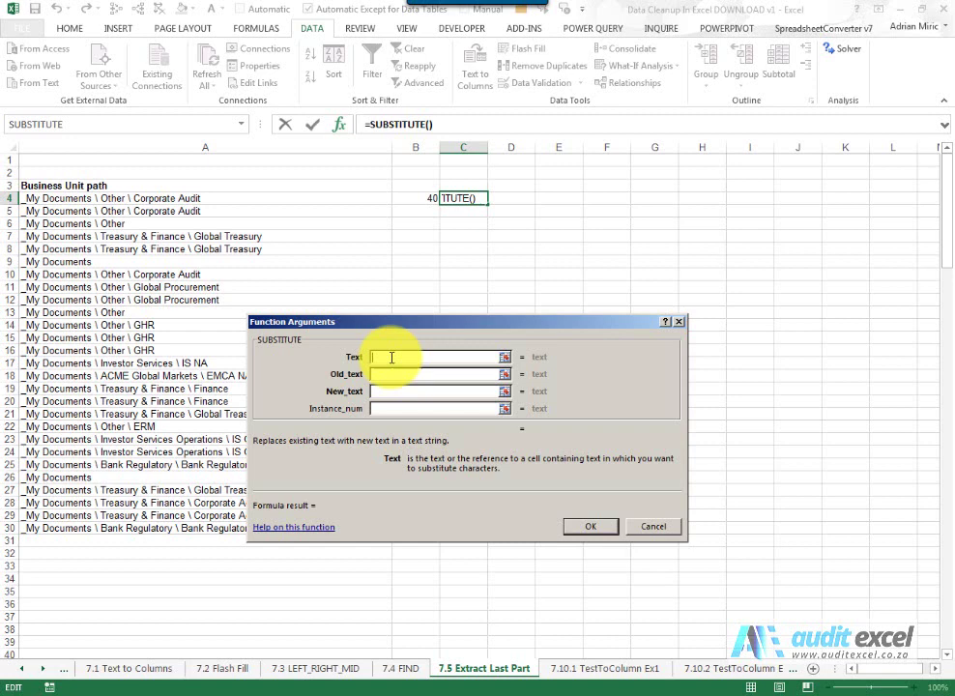
pyautogui.click(218, 198)
pyautogui.click(416, 376)
pyautogui.write('"\\"')
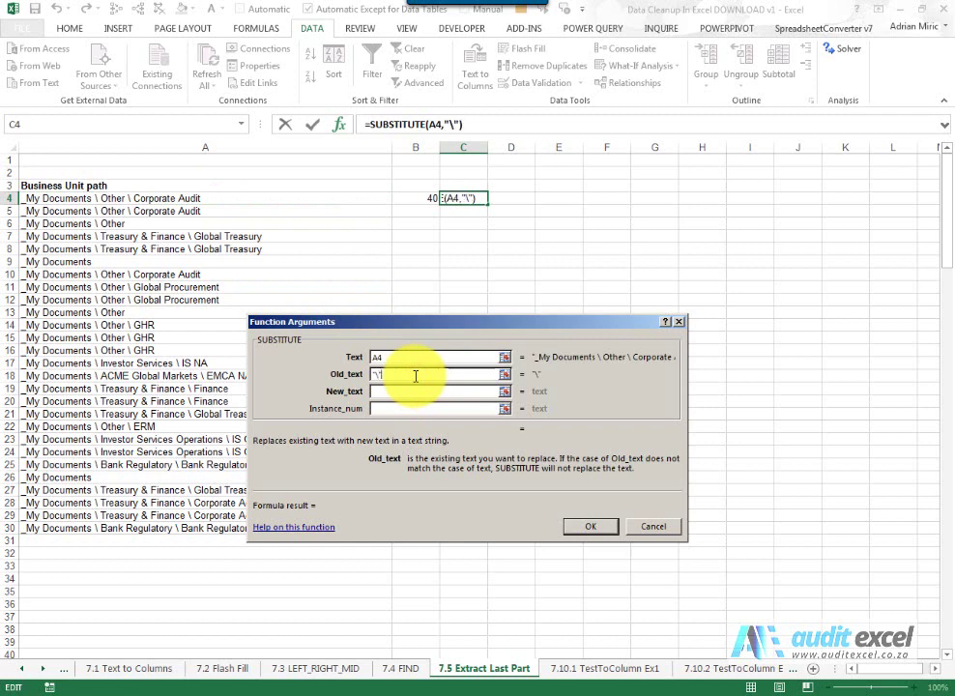
pyautogui.press('Tab')
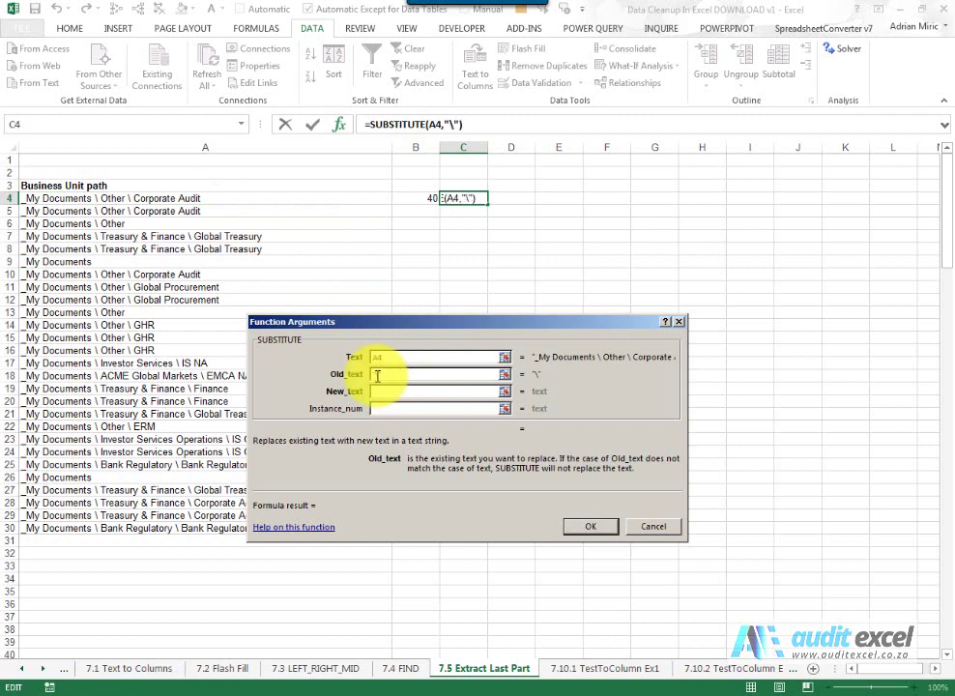
pyautogui.click(381, 392)
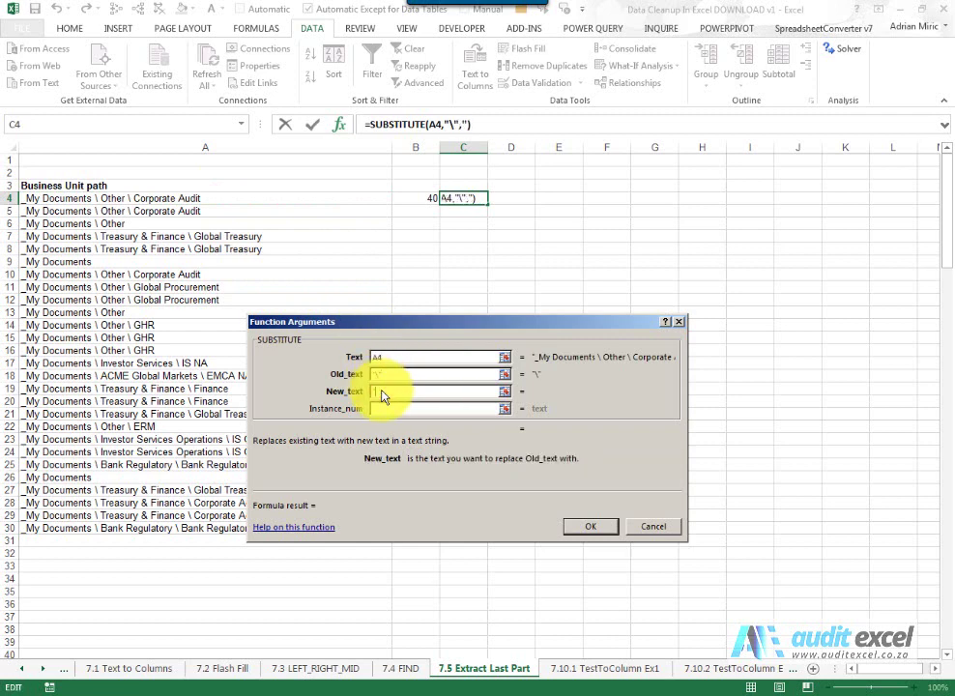
pyautogui.write('""')
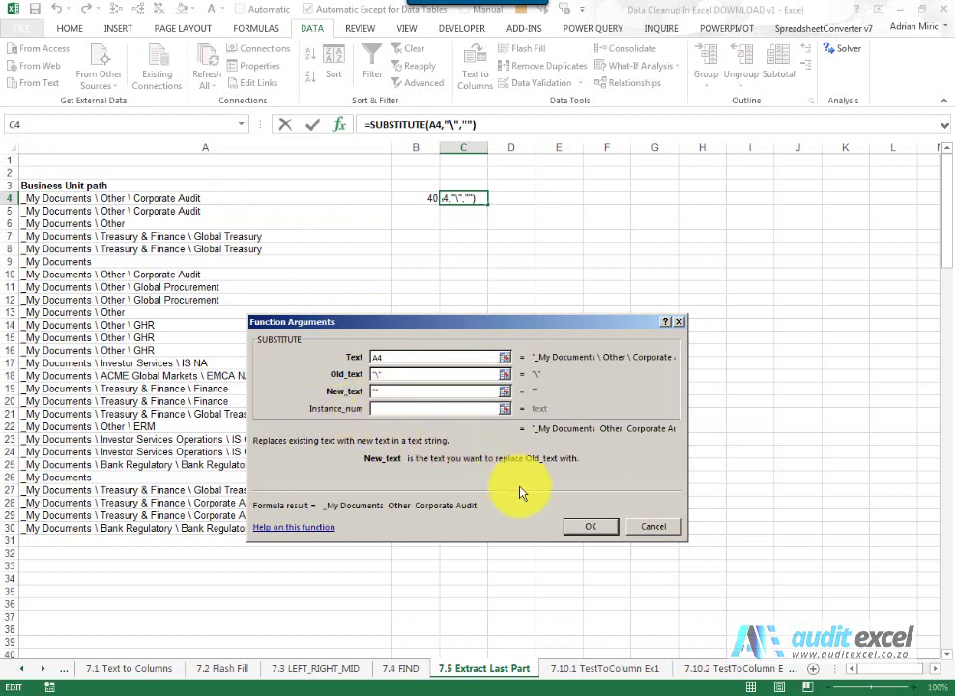
pyautogui.click(587, 525)
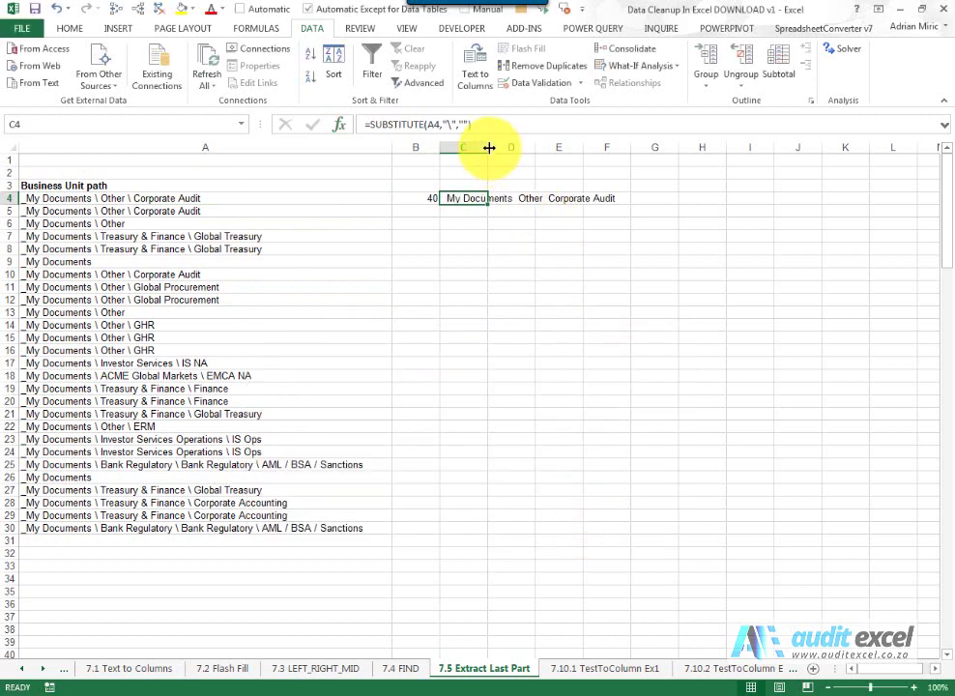
pyautogui.doubleClick(488, 147)
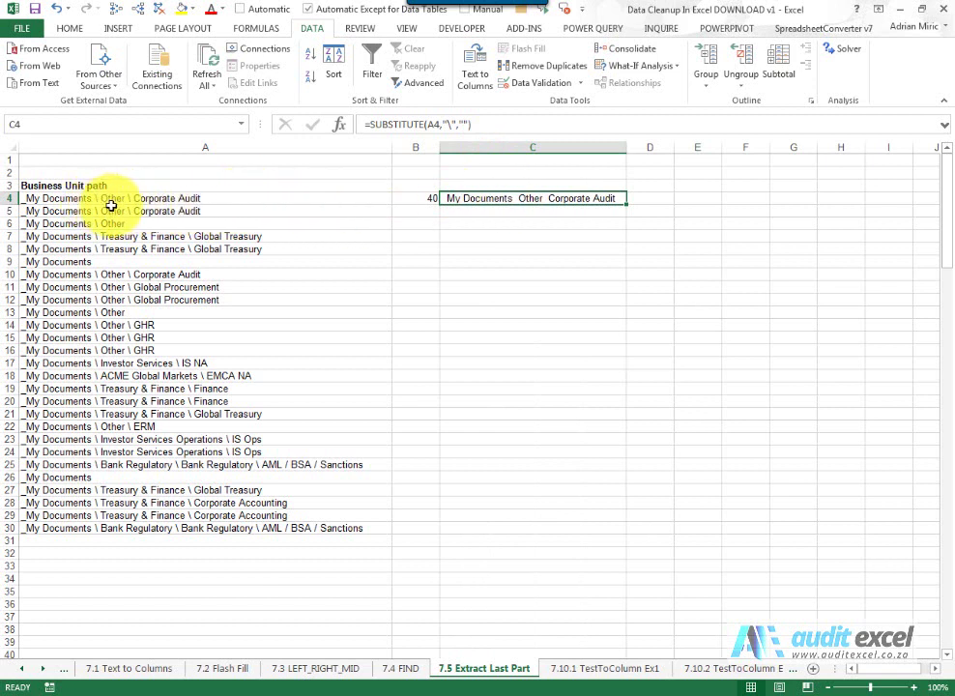
pyautogui.click(642, 200)
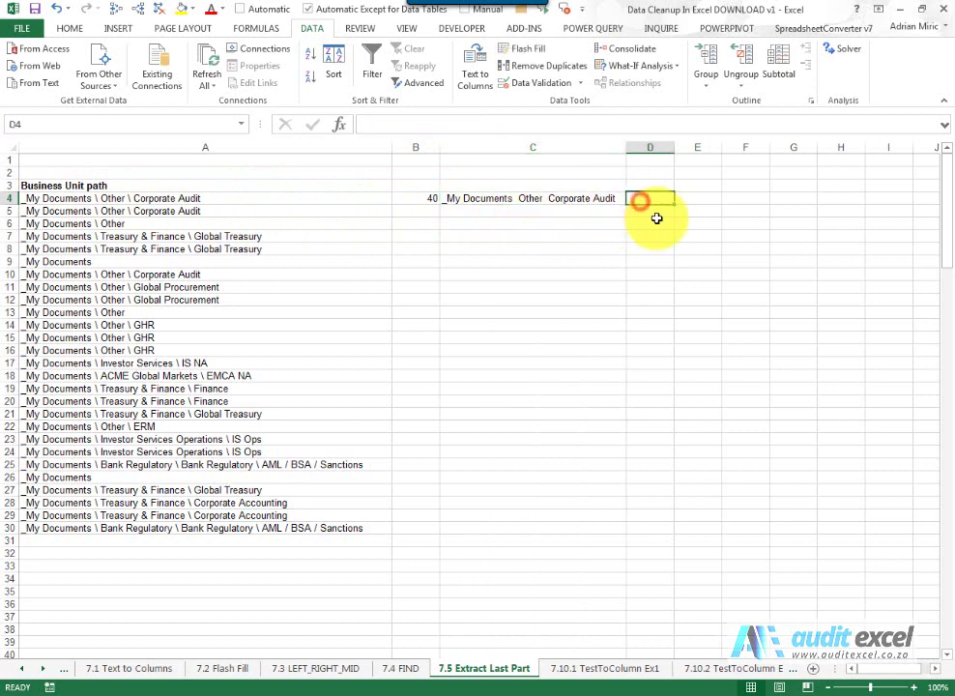
pyautogui.click(339, 124)
pyautogui.click(510, 431)
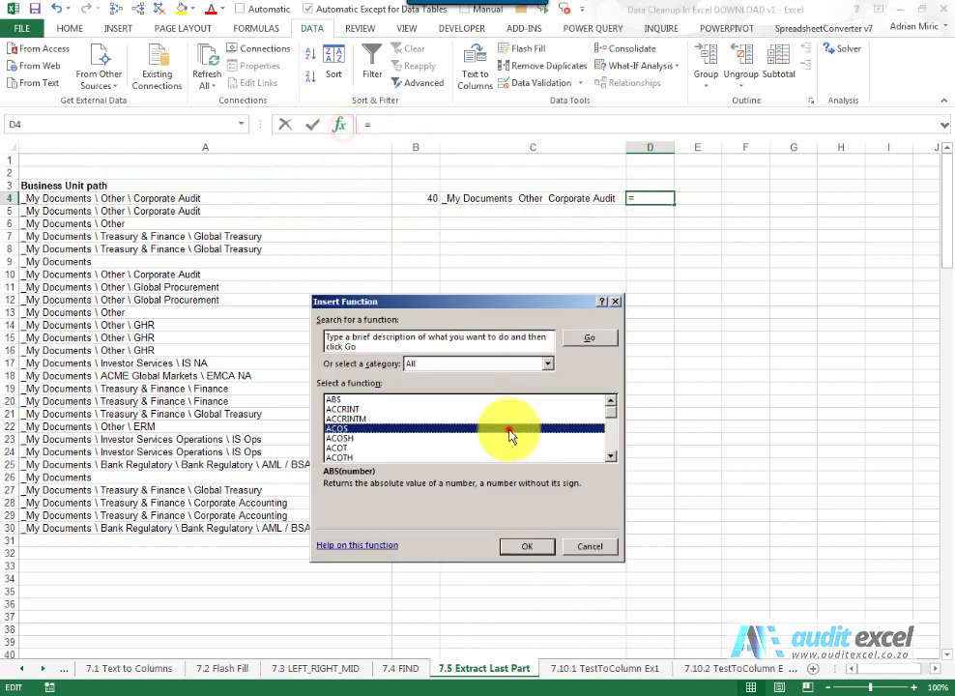
pyautogui.write('len')
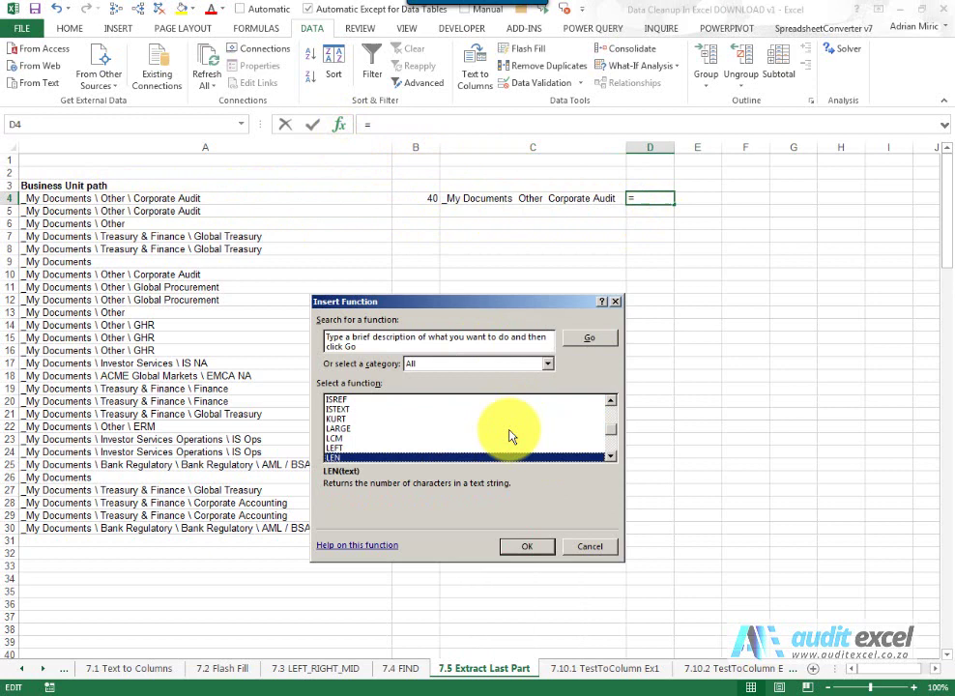
pyautogui.press('Return')
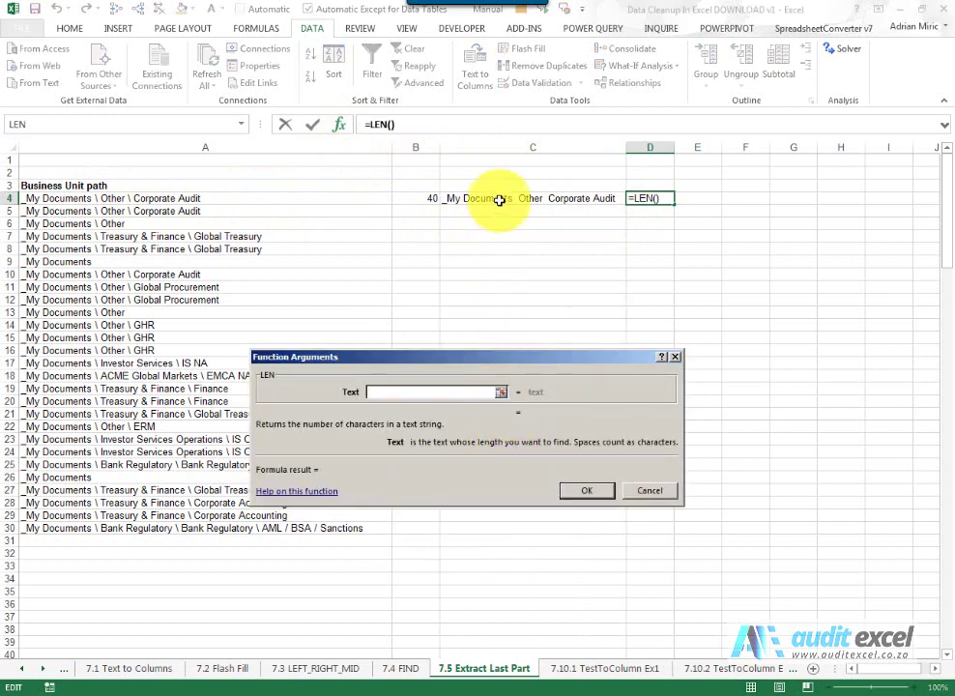
pyautogui.click(498, 199)
pyautogui.click(570, 491)
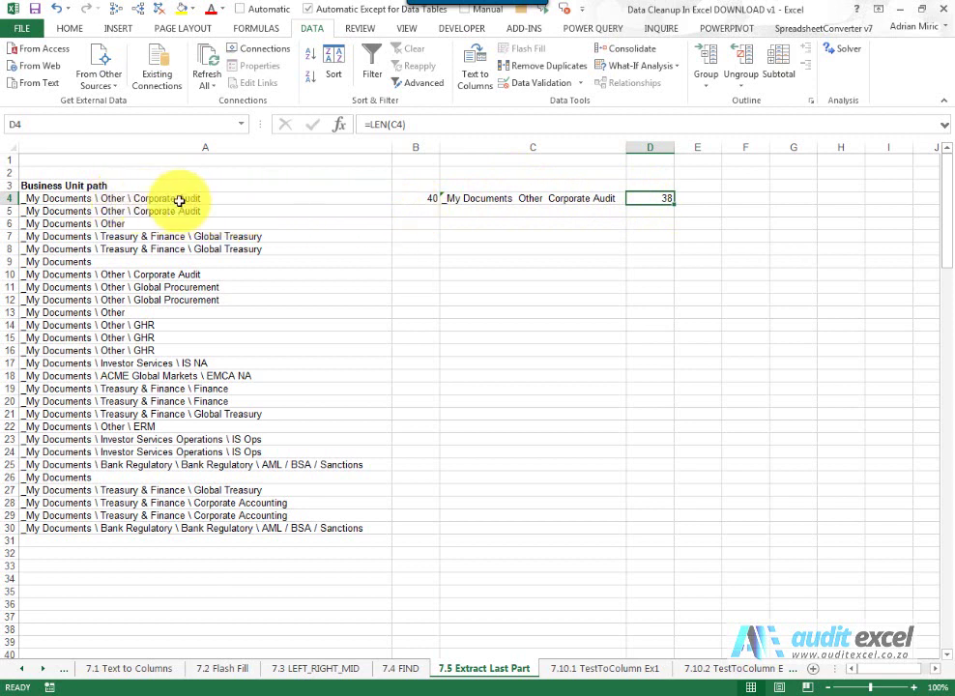
pyautogui.moveTo(412, 198)
pyautogui.mouseDown()
pyautogui.moveTo(639, 198)
pyautogui.moveTo(678, 529)
pyautogui.mouseUp()
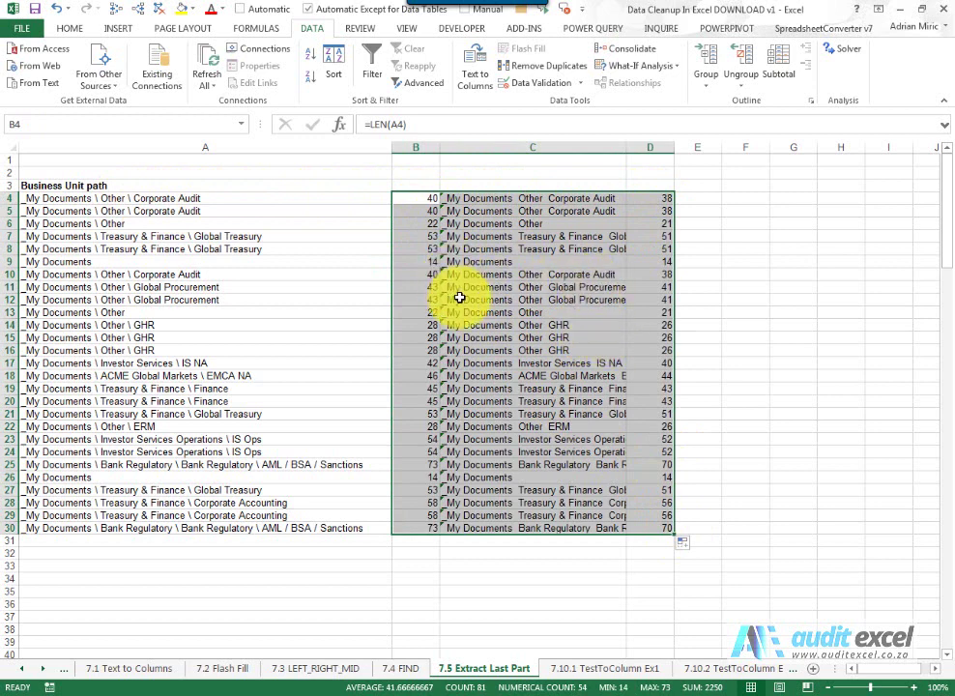
pyautogui.click(699, 200)
pyautogui.write('=B4')
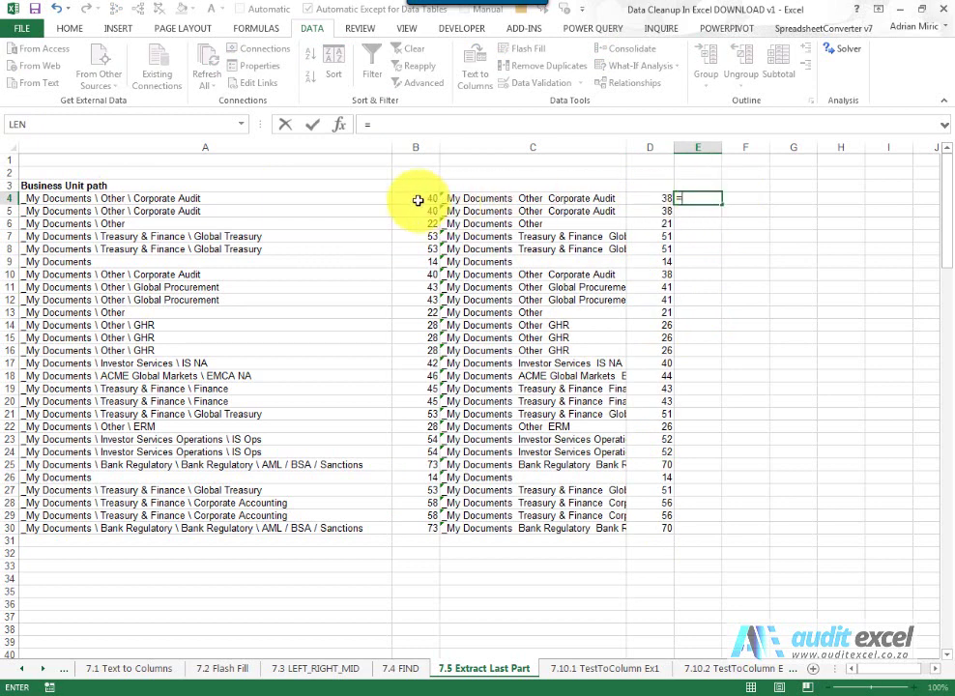
pyautogui.write('-')
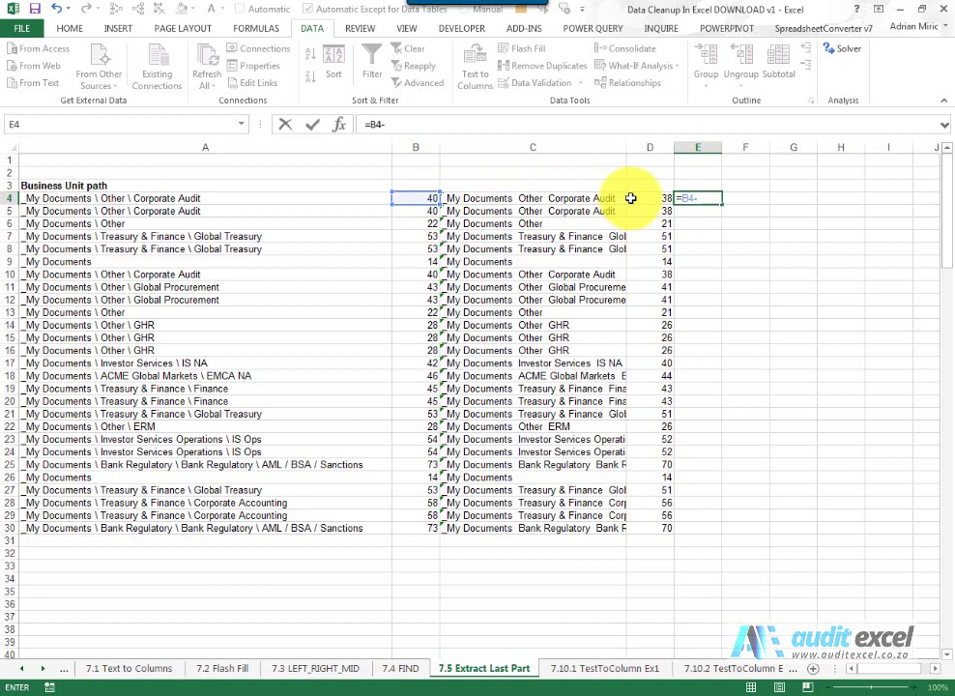
pyautogui.press('Return')
pyautogui.press('Up')
pyautogui.hotkey('ctrl', 'c')
pyautogui.press('Left')
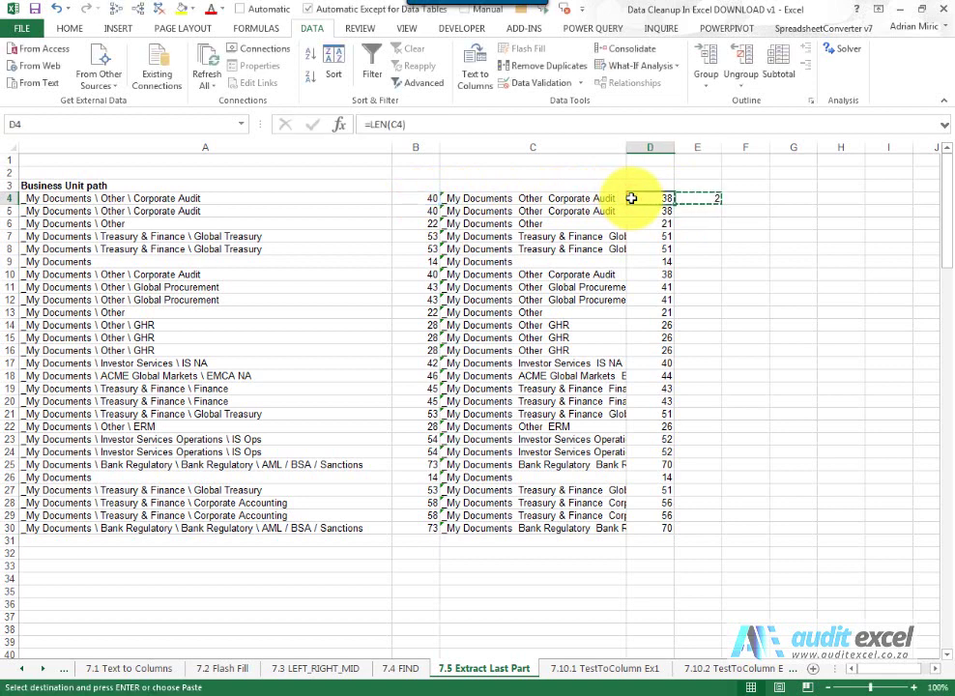
pyautogui.hotkey('ctrl', 'Down')
pyautogui.press('Right')
pyautogui.hotkey('ctrl', 'shift', 'Up')
pyautogui.hotkey('ctrl', 'v')
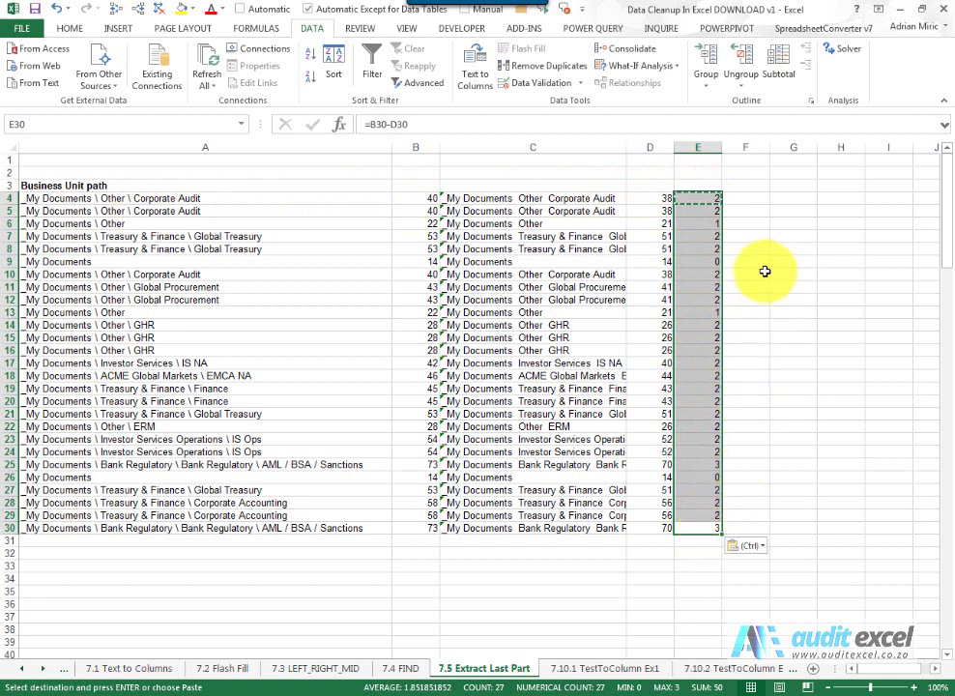
pyautogui.click(745, 197)
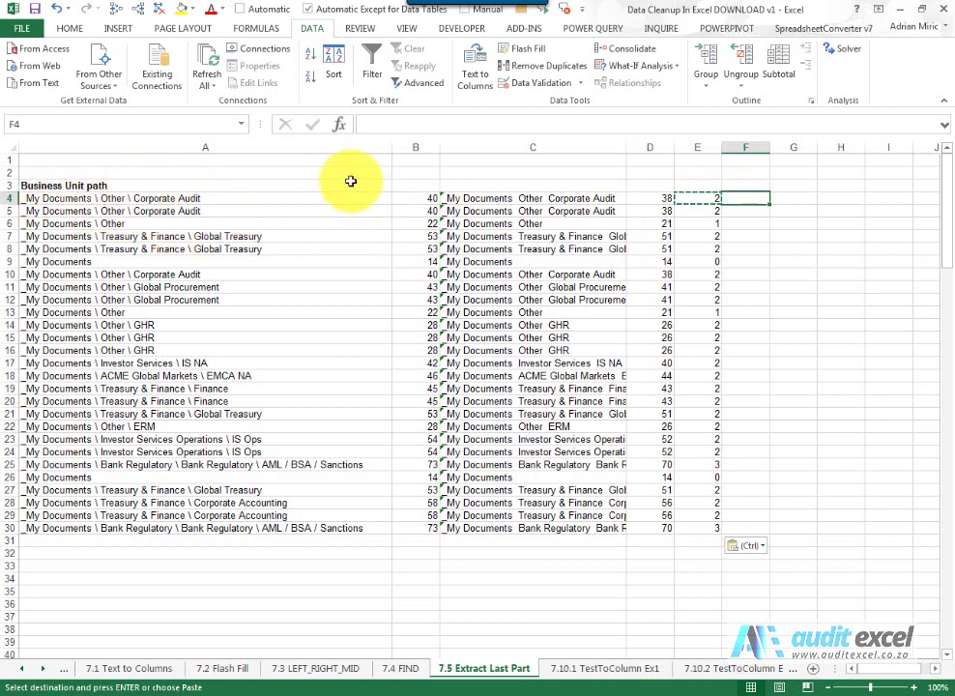
pyautogui.click(338, 125)
pyautogui.click(485, 419)
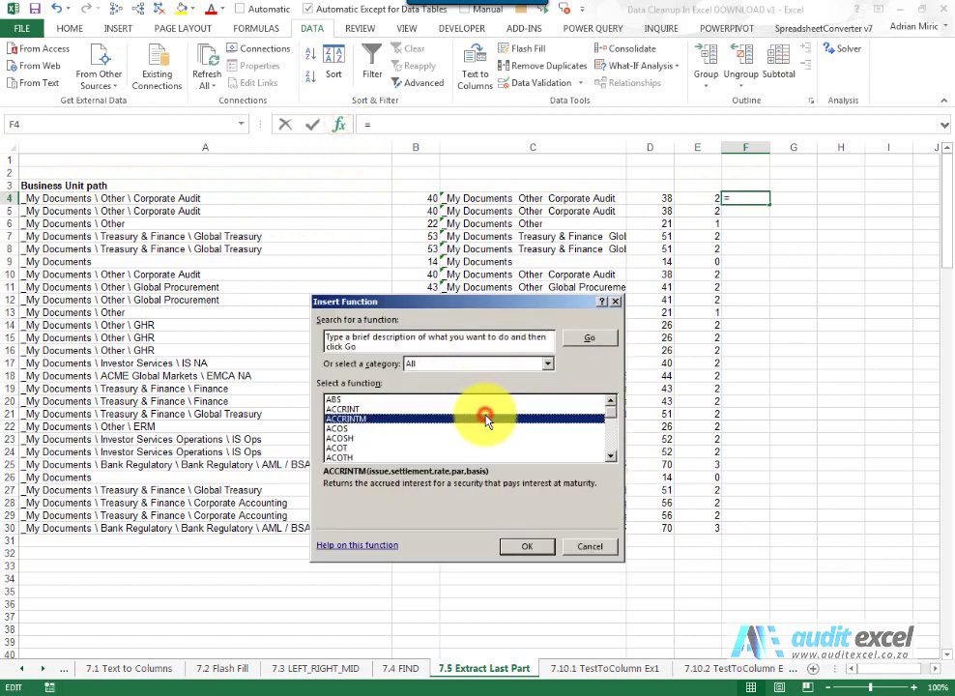
pyautogui.write('su')
pyautogui.press('Return')
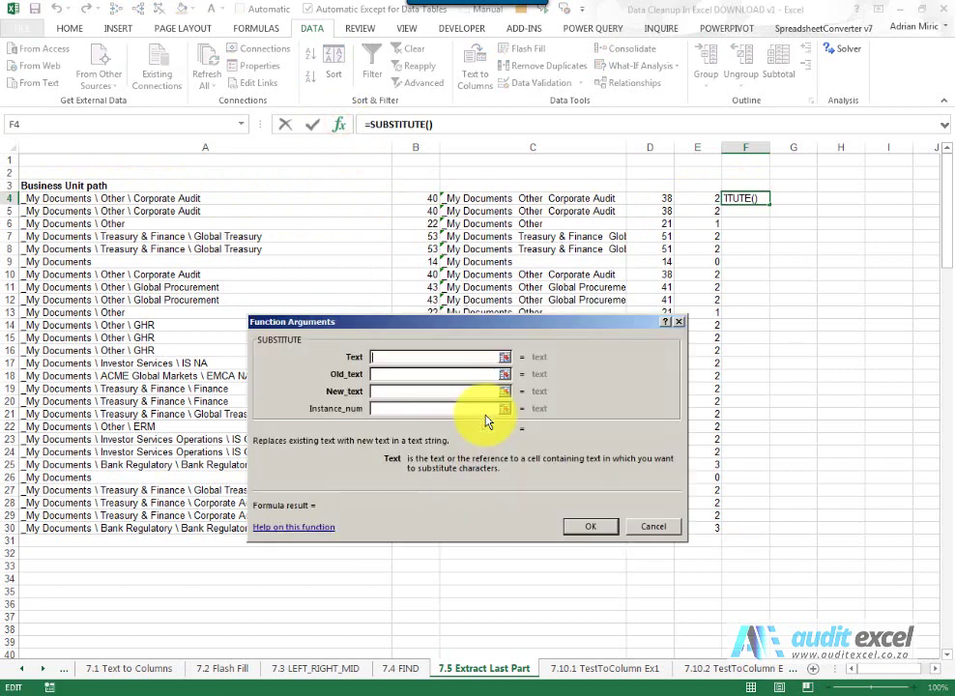
pyautogui.click(260, 200)
pyautogui.click(382, 373)
pyautogui.write('"\\"')
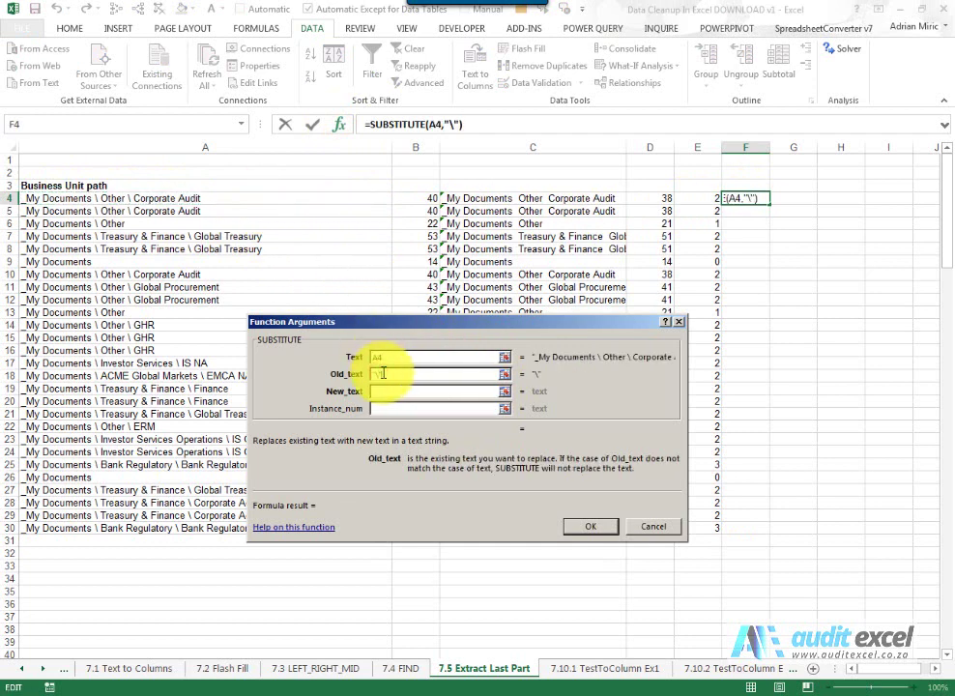
pyautogui.press('Tab')
pyautogui.write('"')
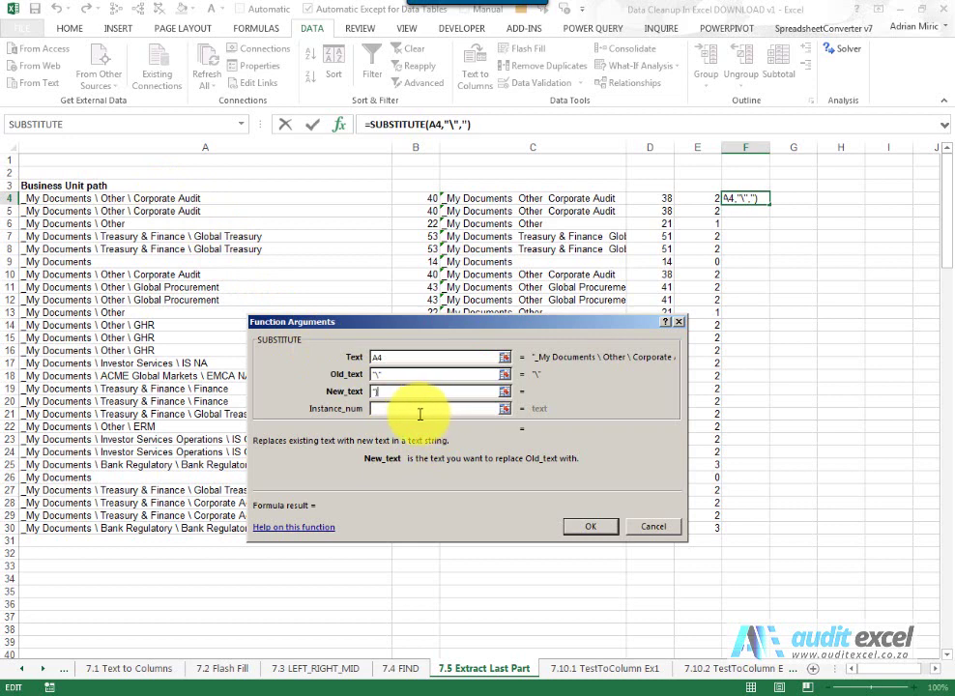
pyautogui.write('}"')
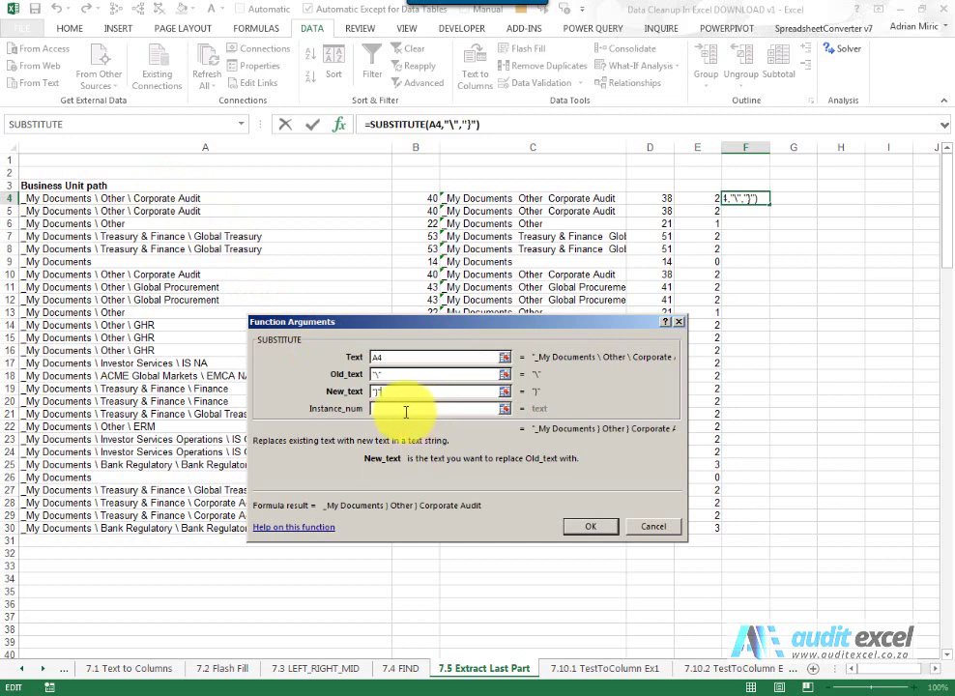
pyautogui.click(405, 413)
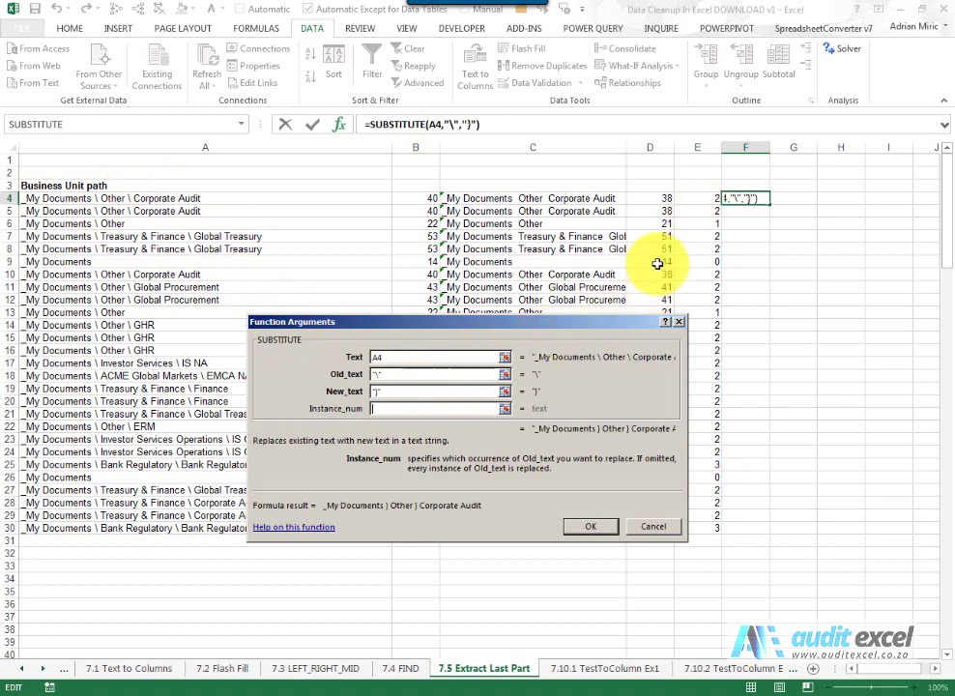
pyautogui.click(696, 199)
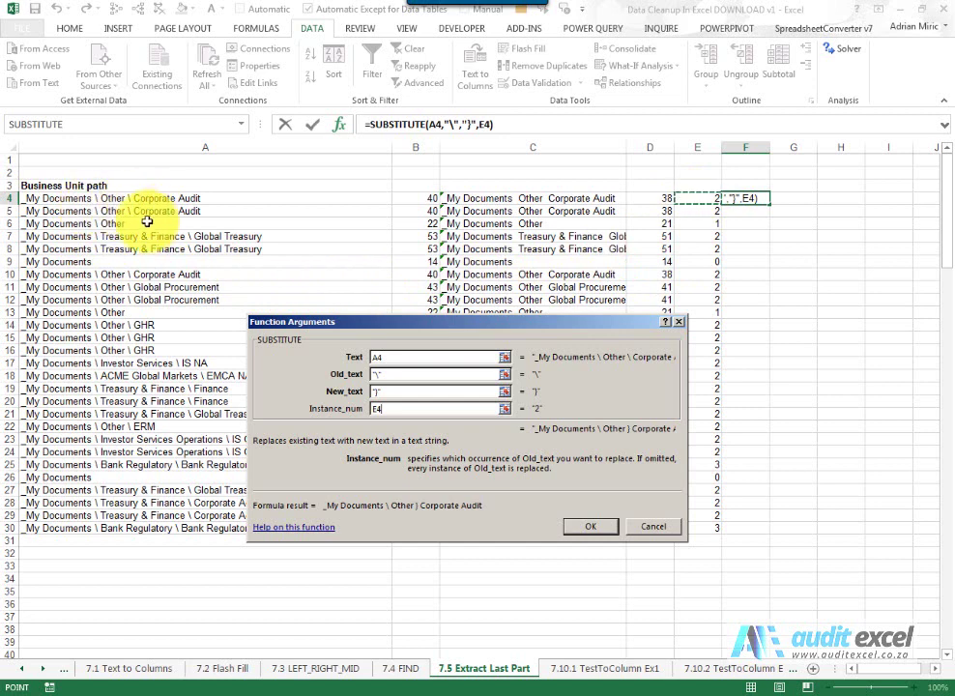
pyautogui.click(596, 527)
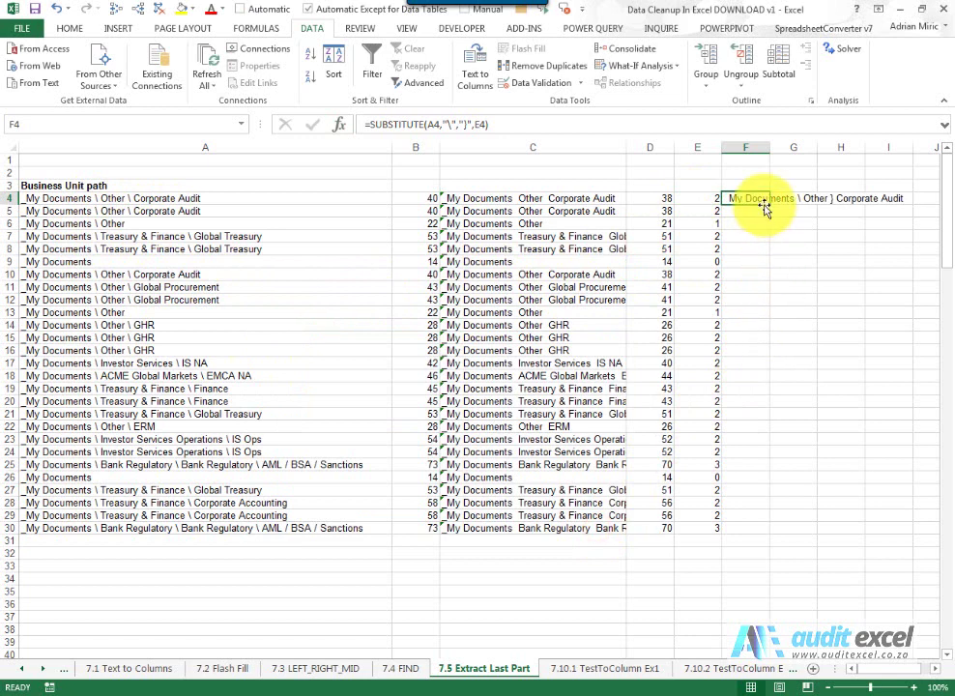
pyautogui.moveTo(768, 205); pyautogui.dragTo(758, 529)
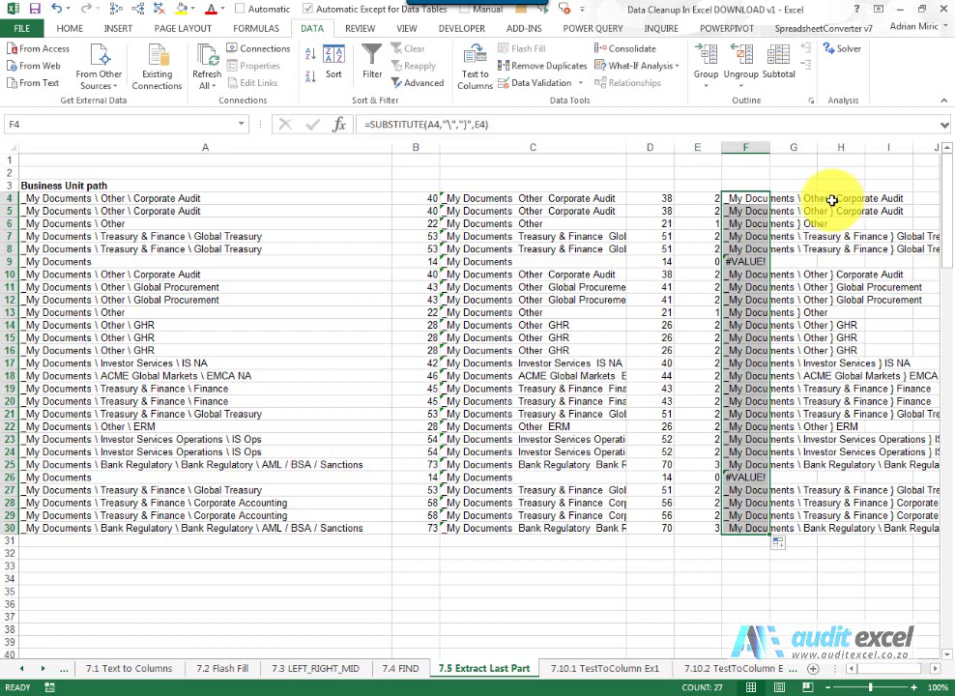
pyautogui.click(802, 199)
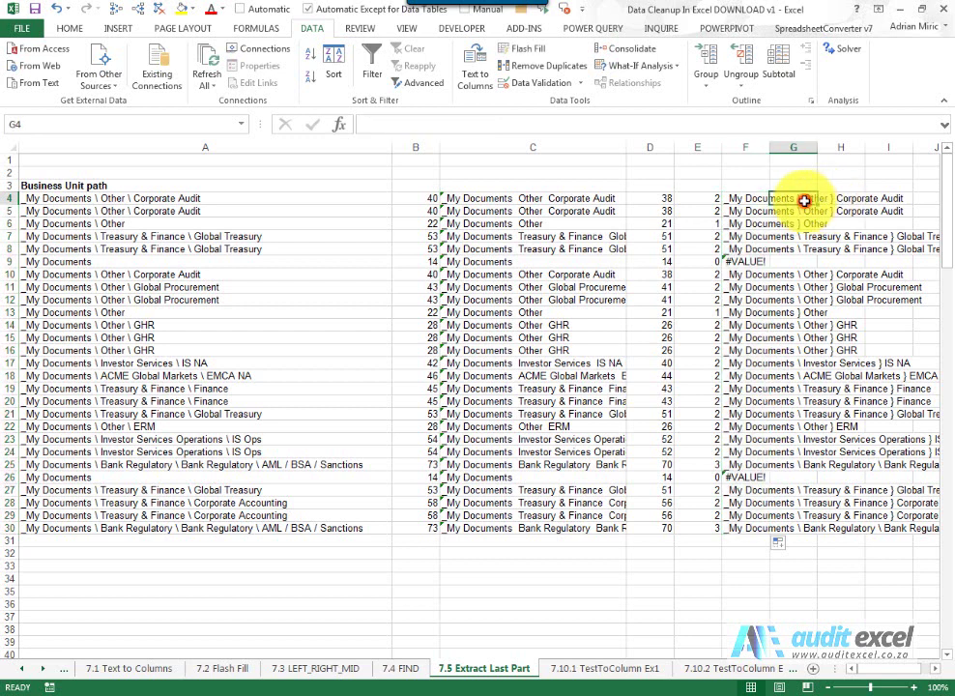
pyautogui.click(340, 123)
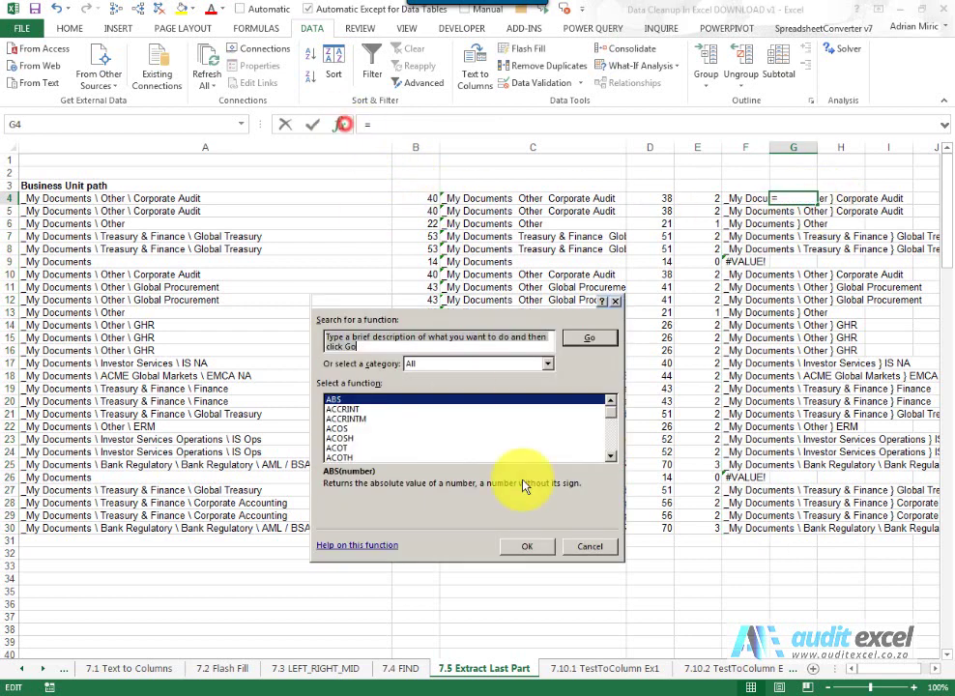
pyautogui.click(457, 438)
pyautogui.write('find')
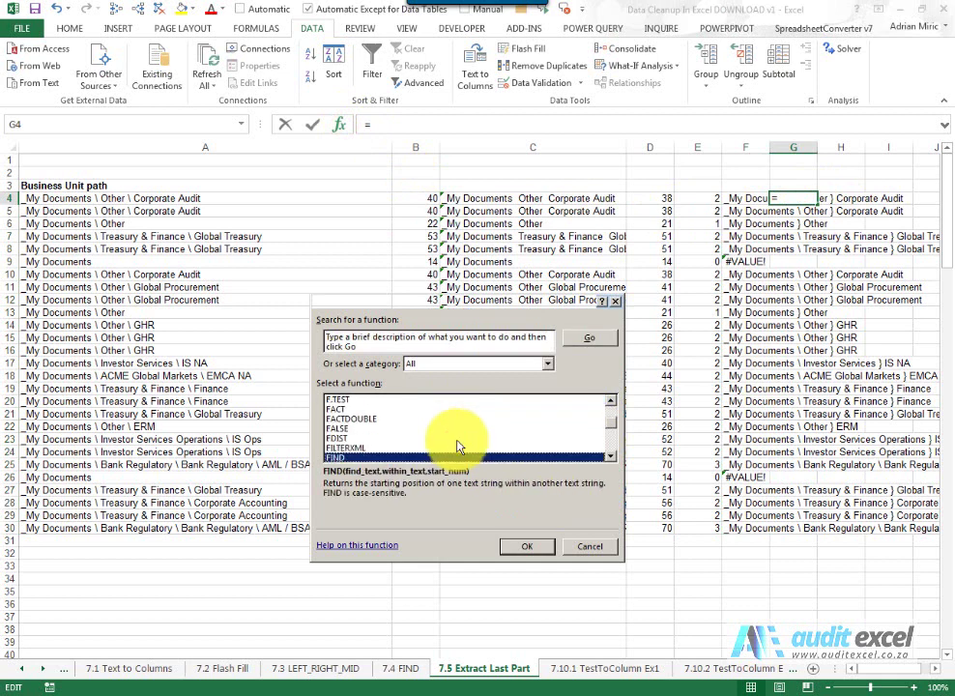
pyautogui.press('Return')
pyautogui.write('"}"')
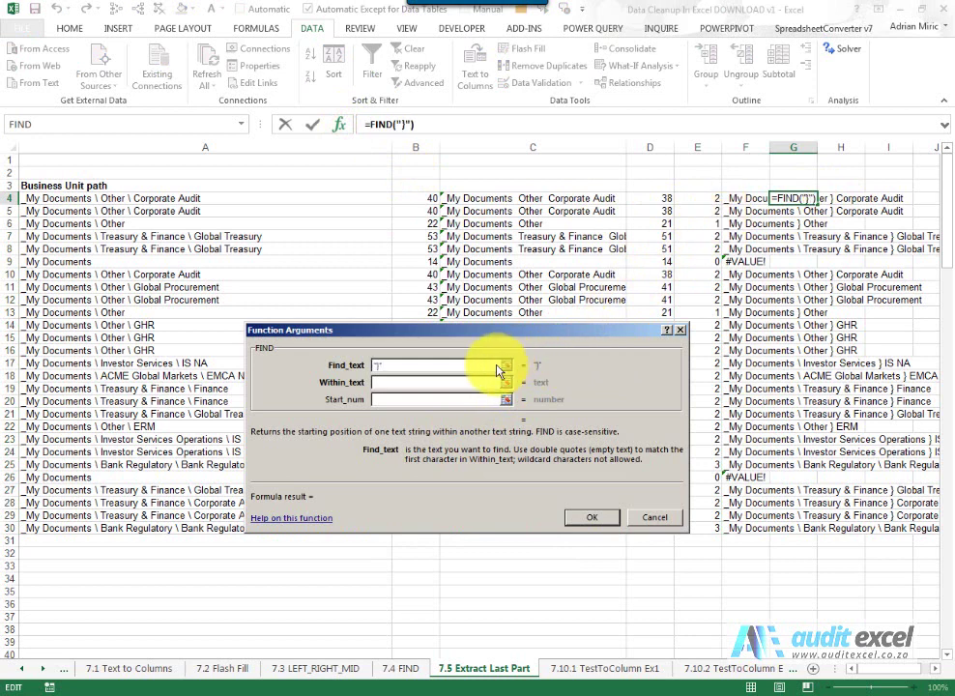
pyautogui.click(426, 382)
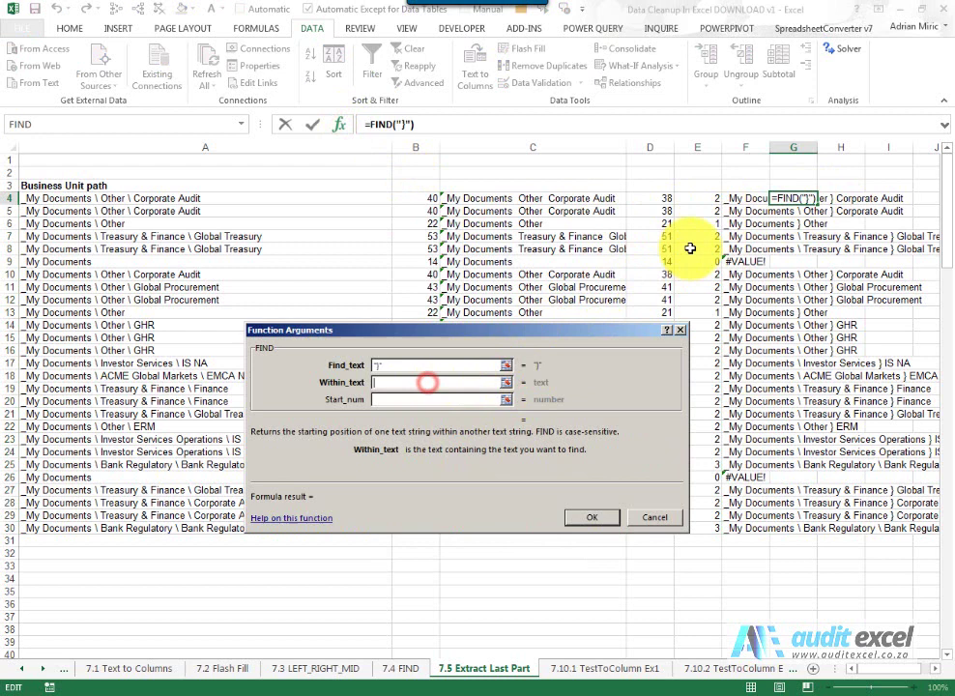
pyautogui.click(738, 200)
pyautogui.click(607, 520)
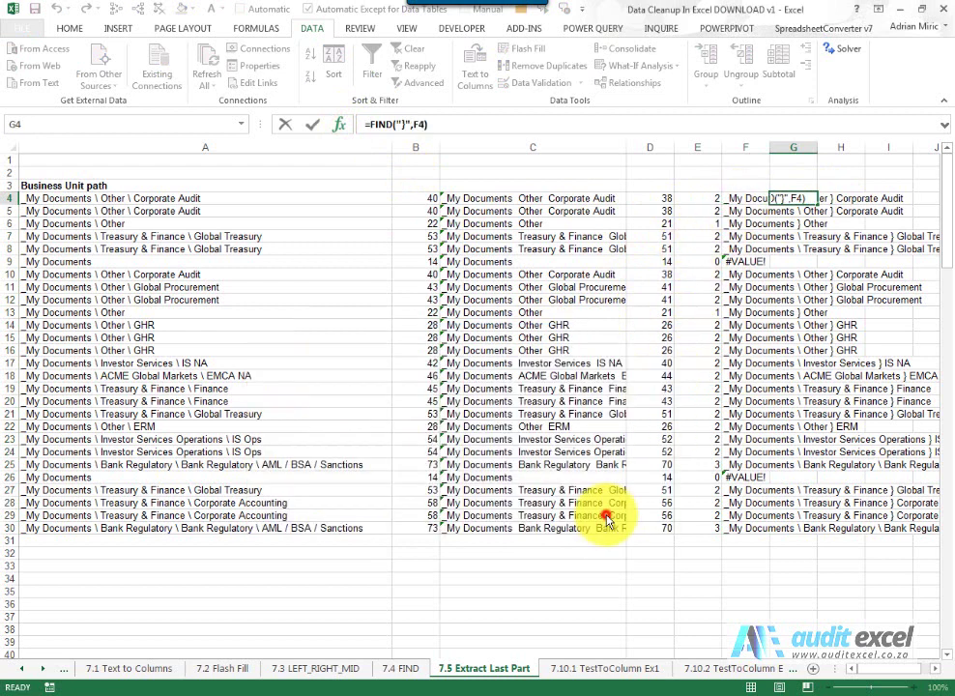
pyautogui.doubleClick(816, 204)
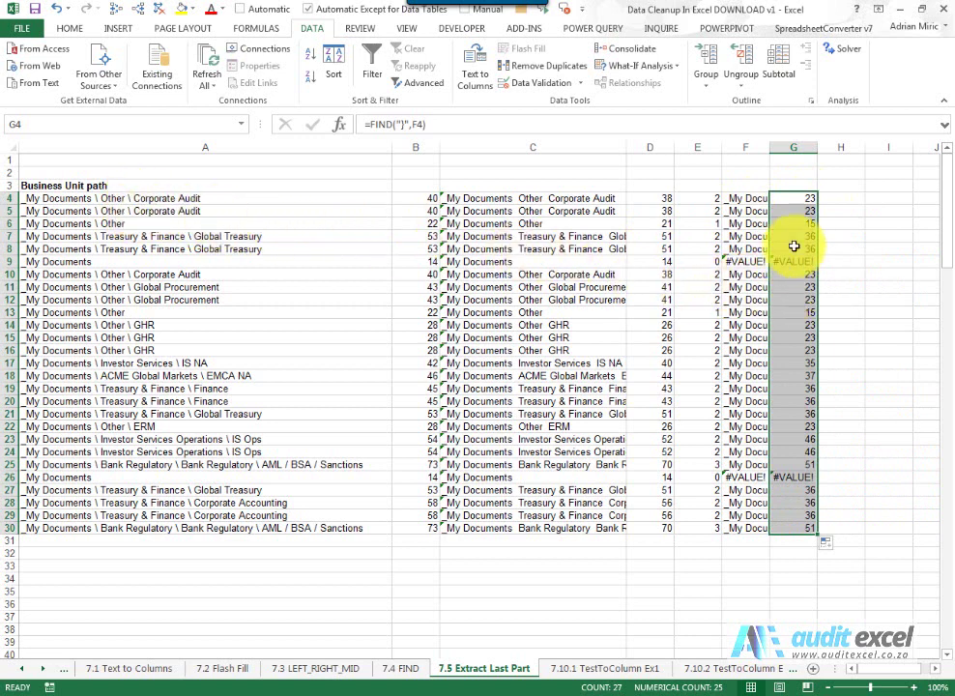
# Step: Enter =MID(A4,G4+1,100) in H4 to extract 'Corporate Audit'
pyautogui.click(836, 201)
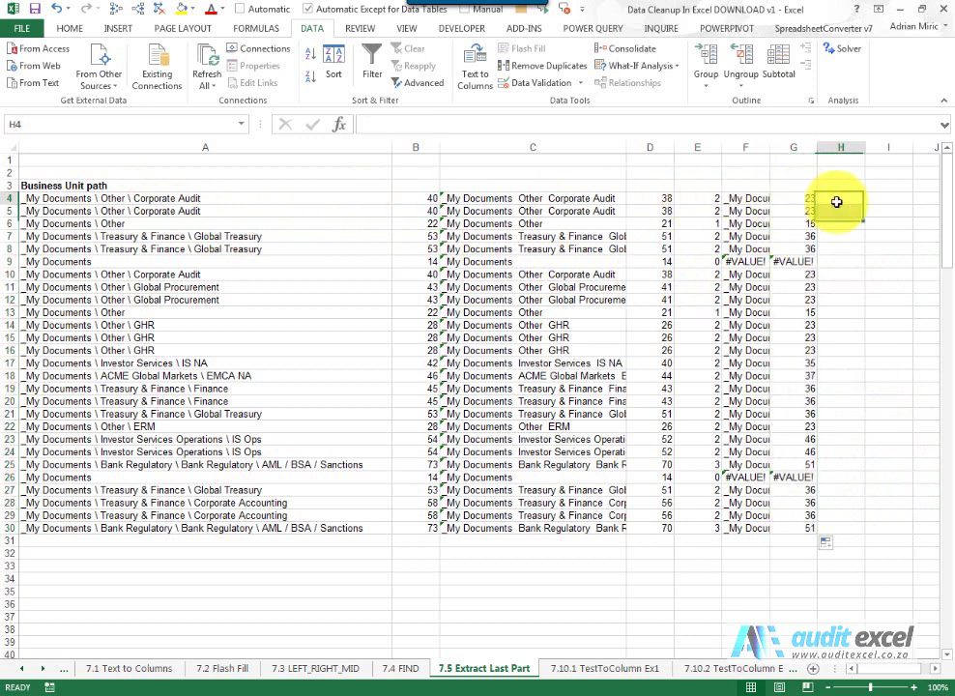
pyautogui.click(338, 123)
pyautogui.click(490, 434)
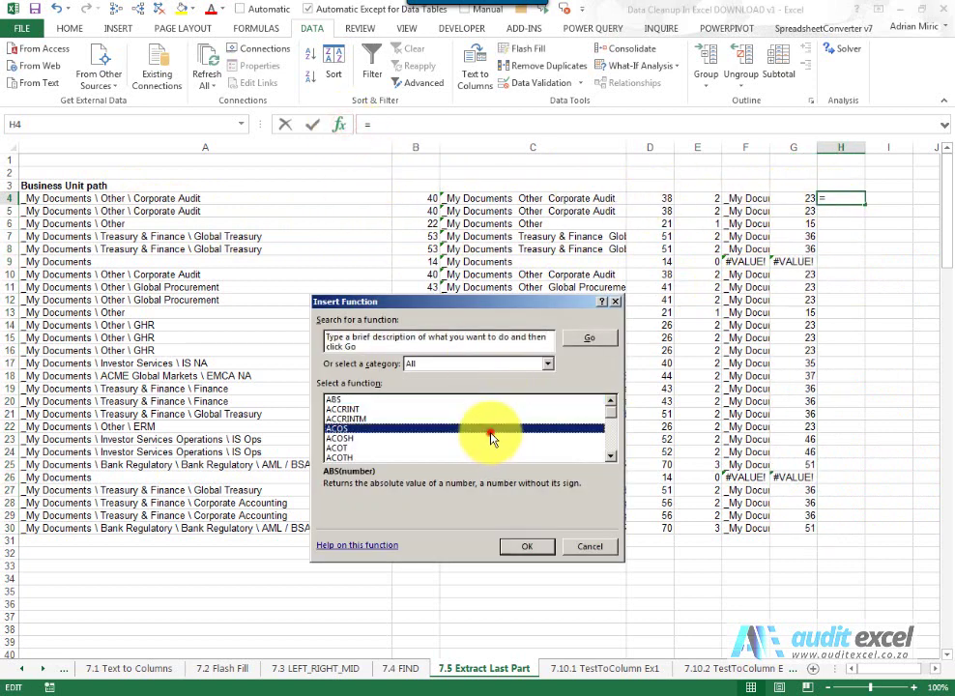
pyautogui.write('mid')
pyautogui.press('Return')
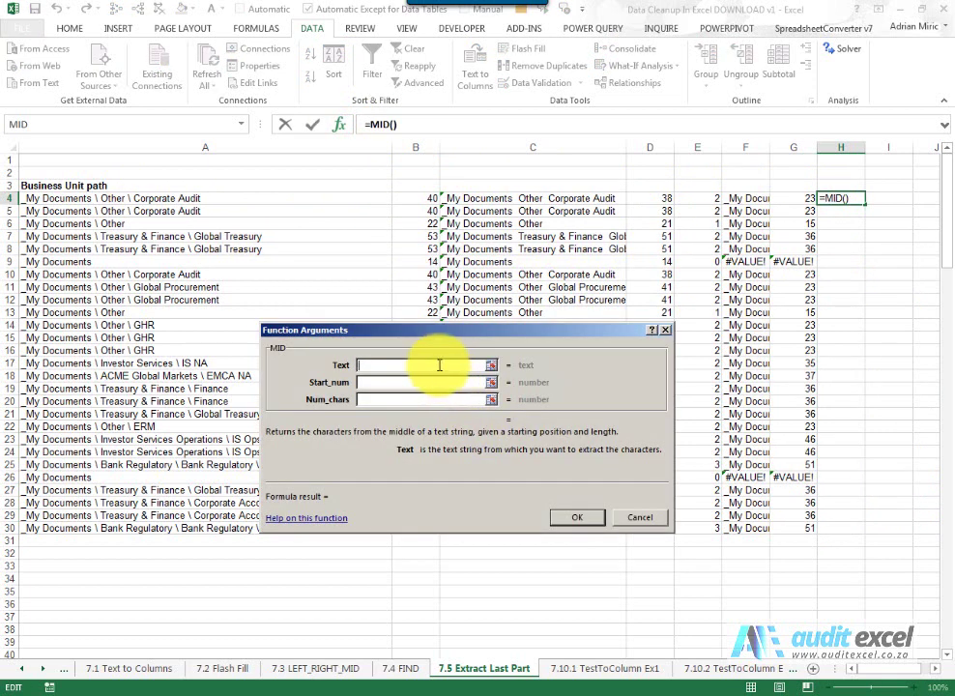
pyautogui.click(276, 201)
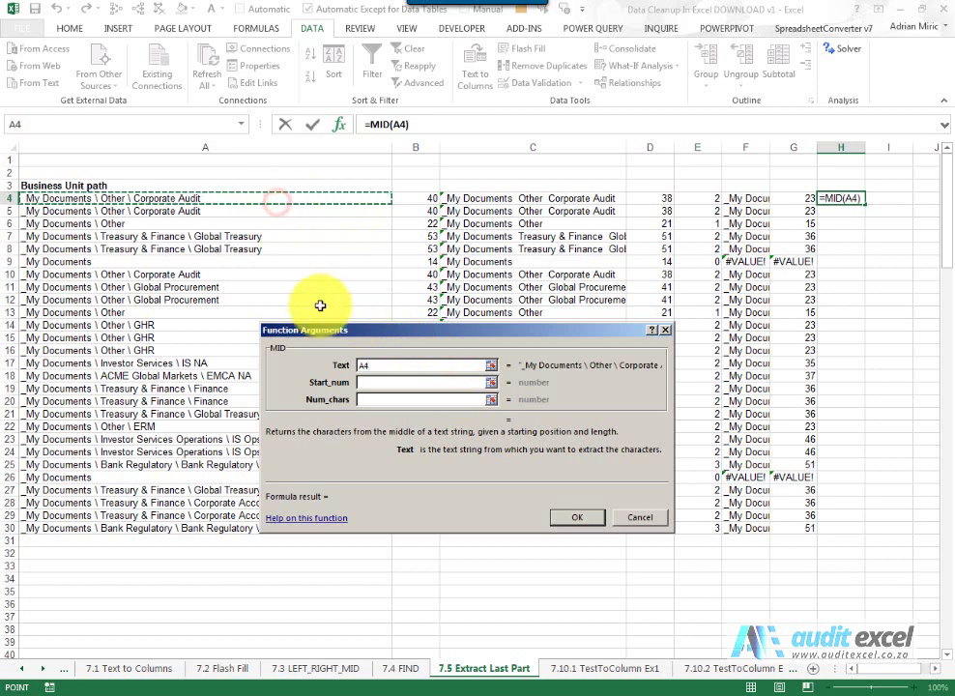
pyautogui.click(372, 382)
pyautogui.write('G4+1')
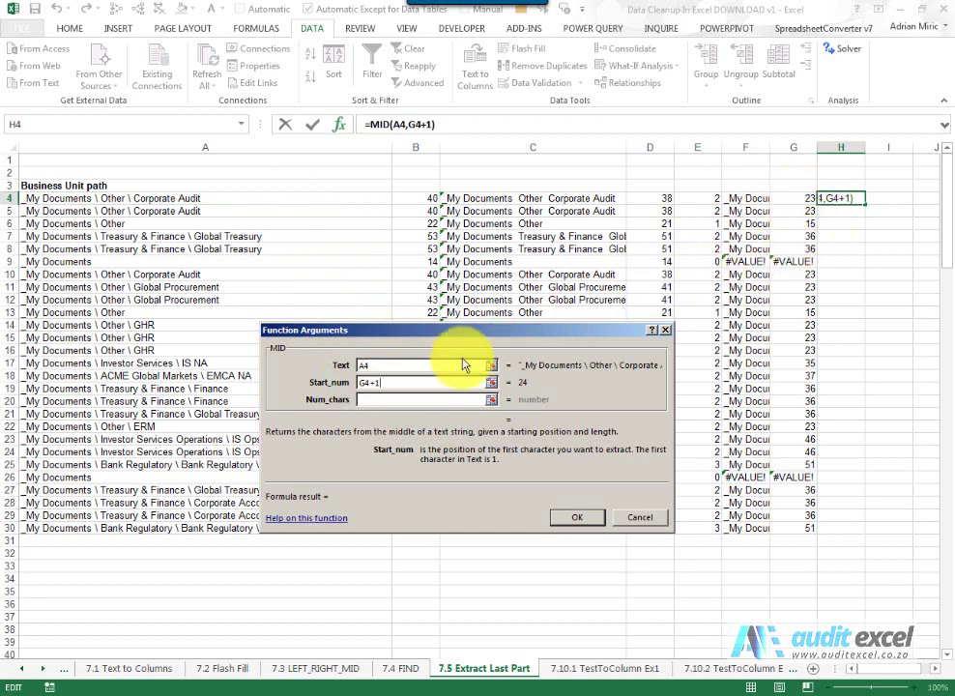
pyautogui.click(419, 401)
pyautogui.write('100')
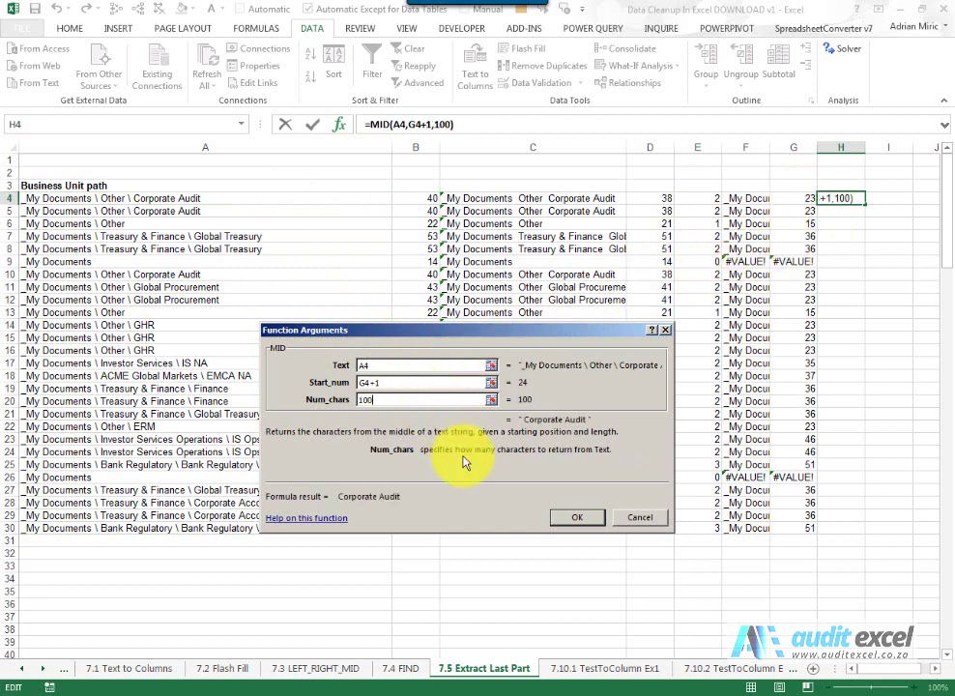
pyautogui.click(570, 518)
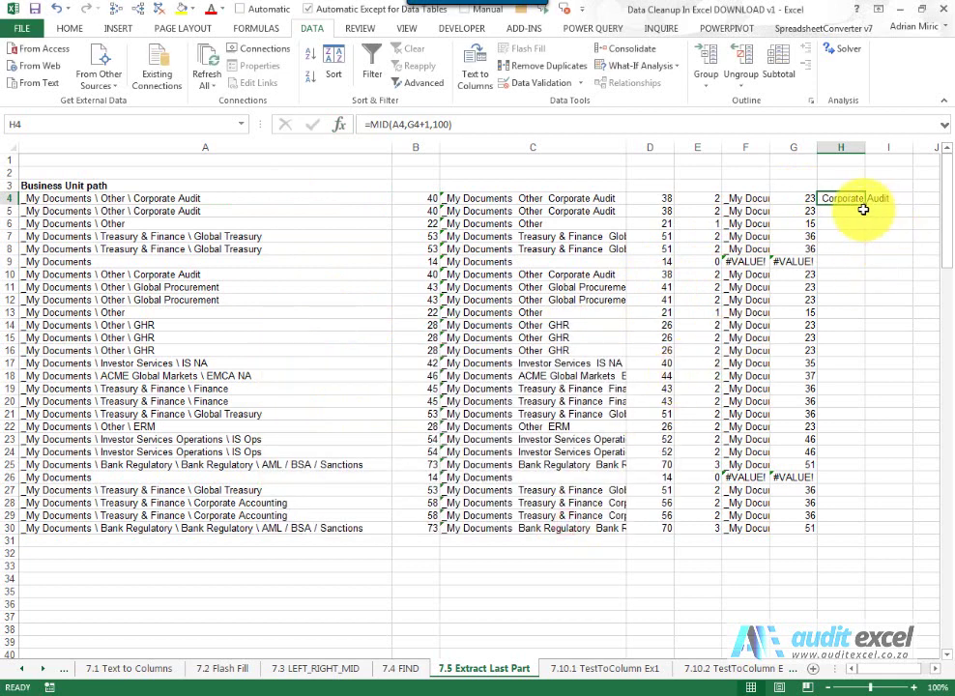
# Step: Fill the MID formula down to H30 and check the results in H6 and H7
pyautogui.moveTo(865, 204); pyautogui.dragTo(843, 530)
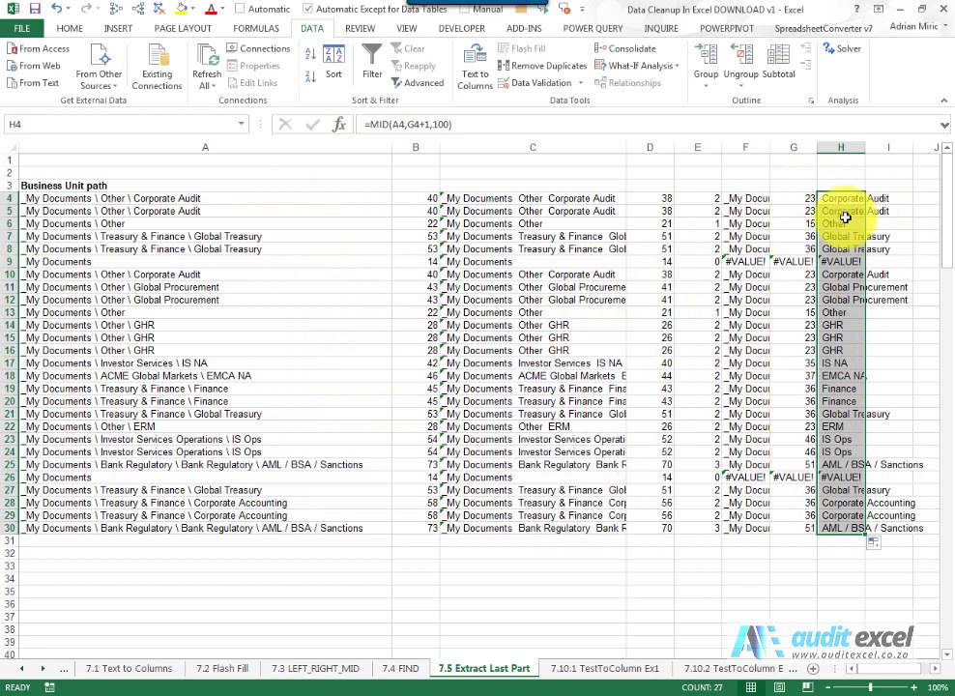
pyautogui.click(845, 221)
pyautogui.click(847, 238)
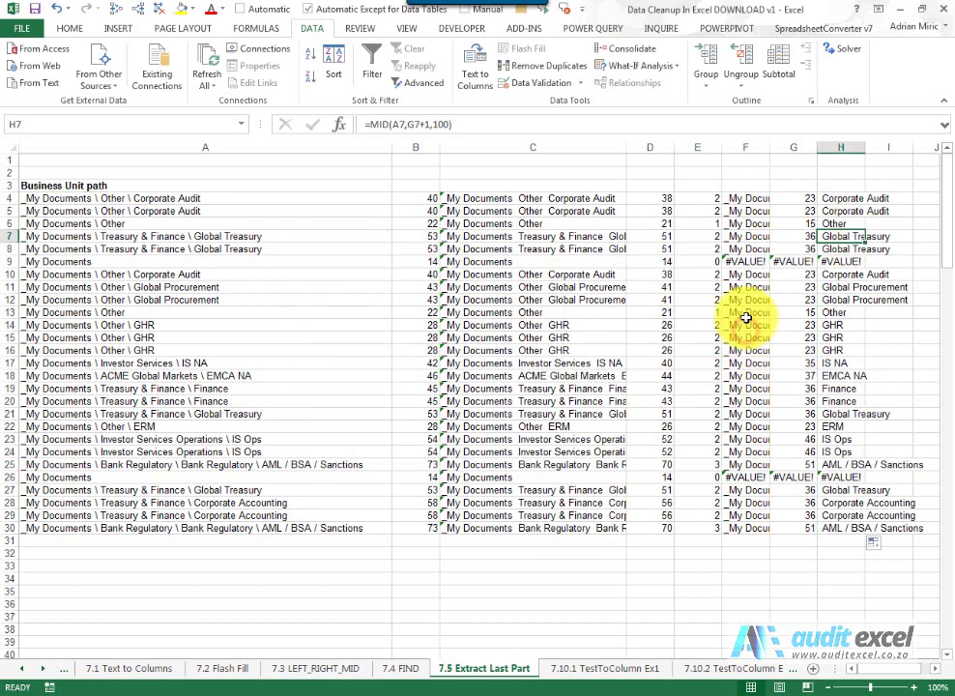
pyautogui.click(747, 262)
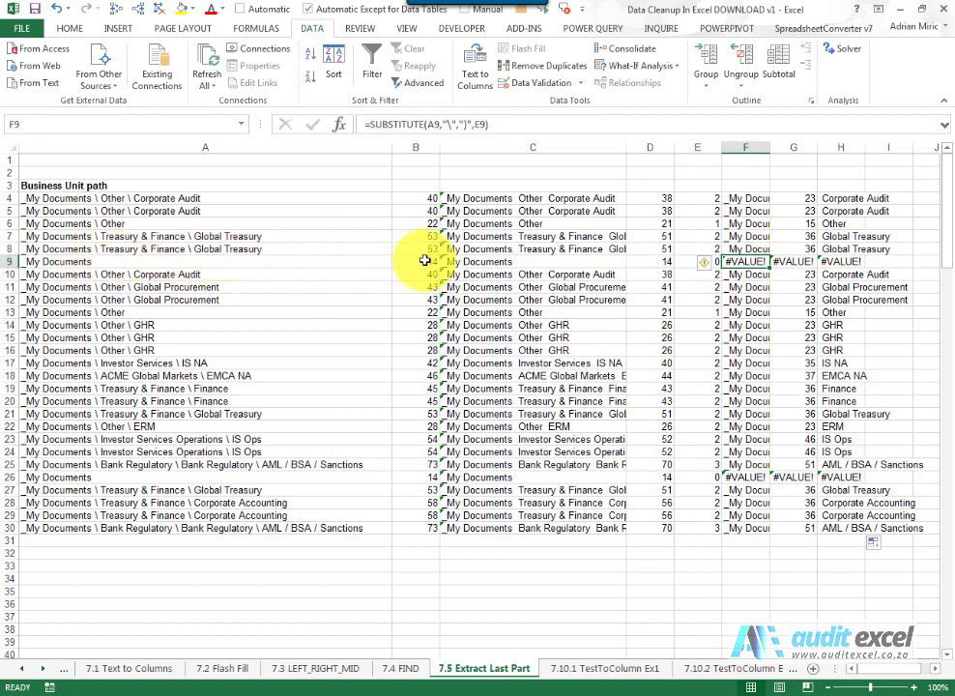
pyautogui.click(686, 261)
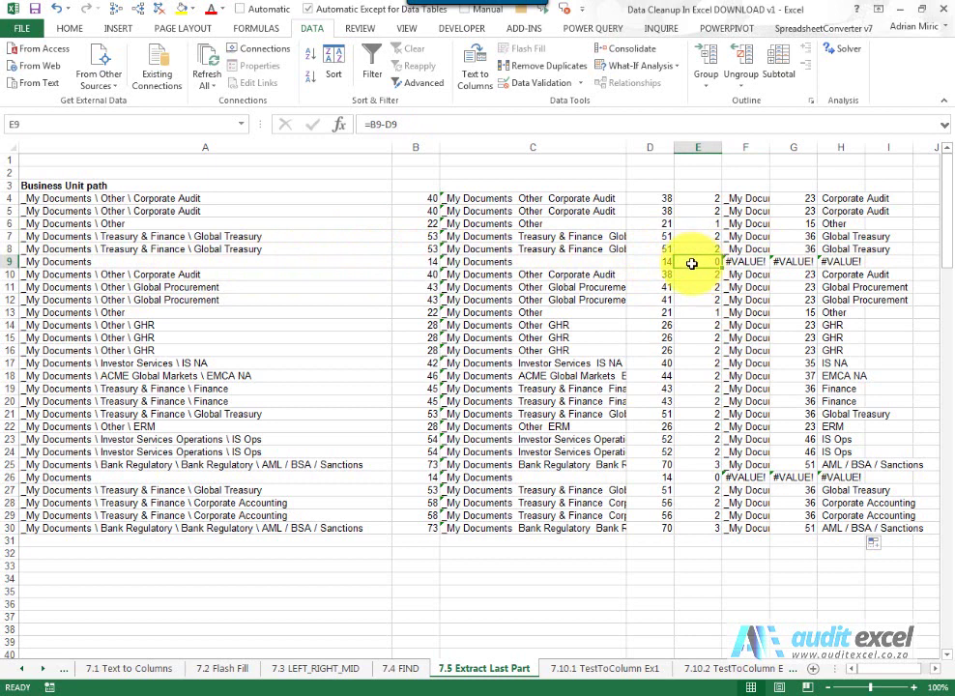
pyautogui.press('Right')
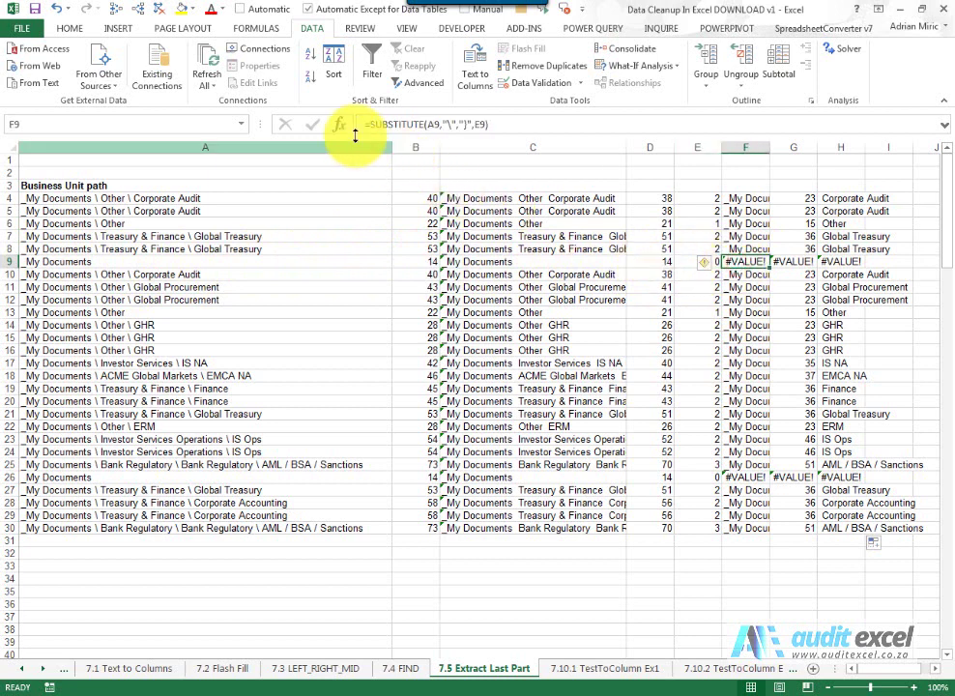
pyautogui.click(341, 126)
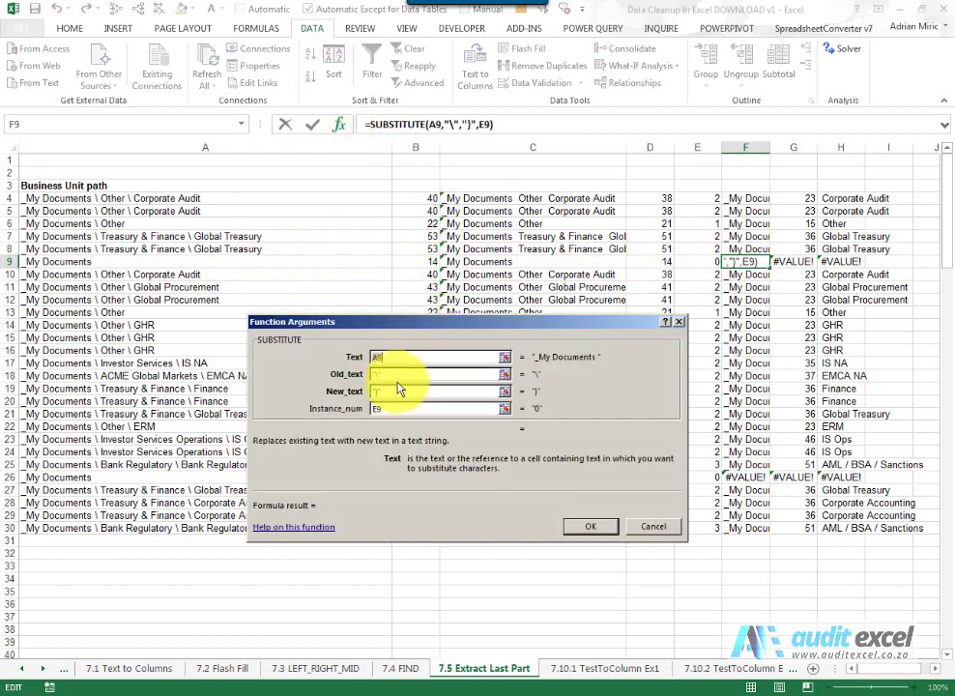
pyautogui.click(398, 412)
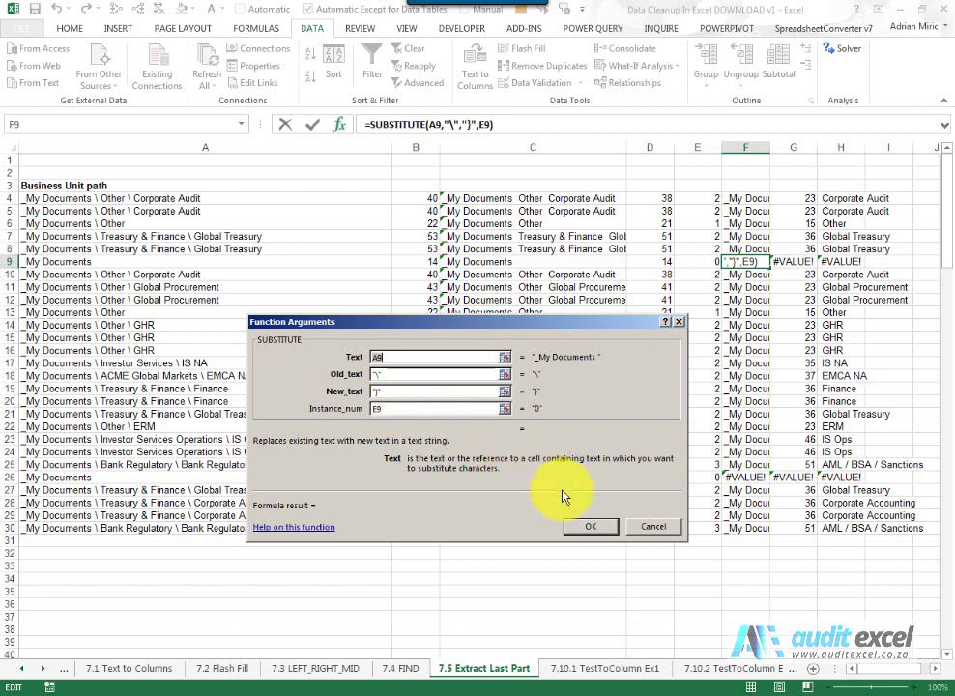
pyautogui.click(636, 528)
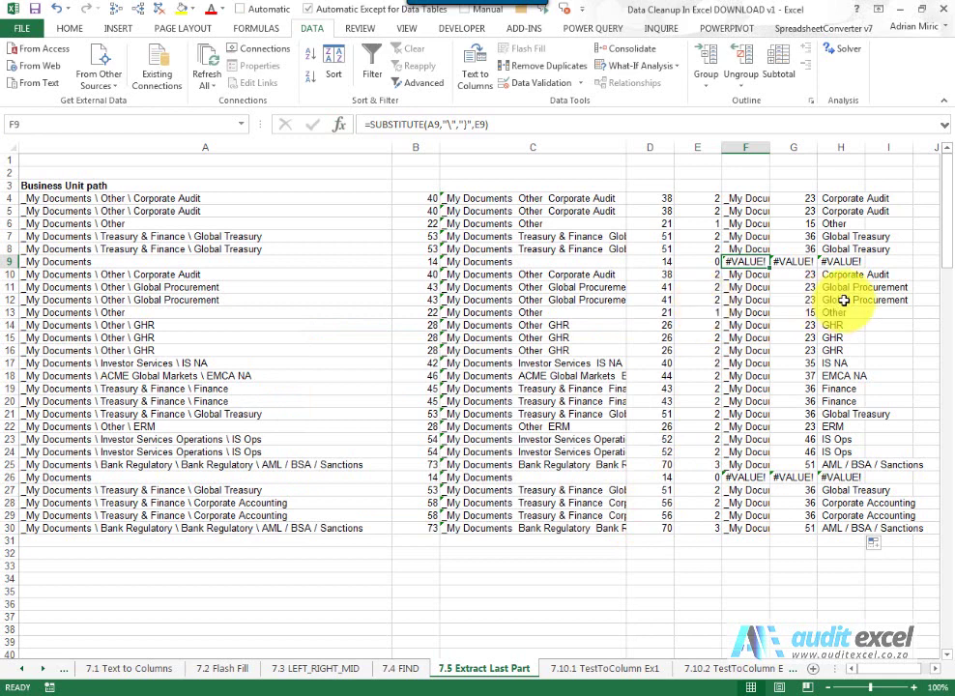
pyautogui.click(798, 263)
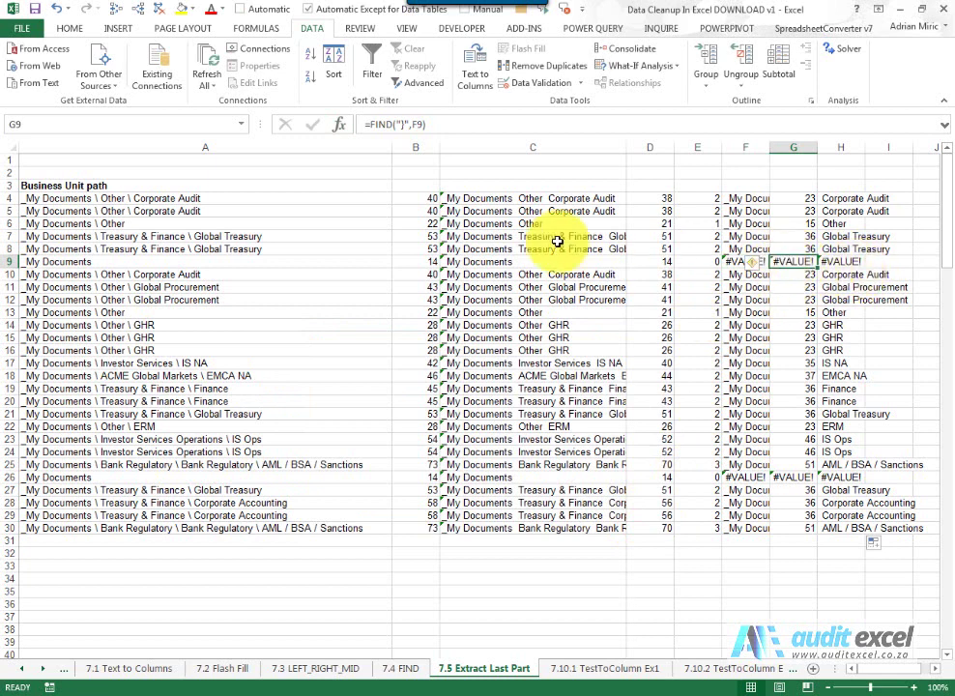
# Step: Wrap G9's FIND formula in IFERROR with a fallback of 1
pyautogui.click(368, 124)
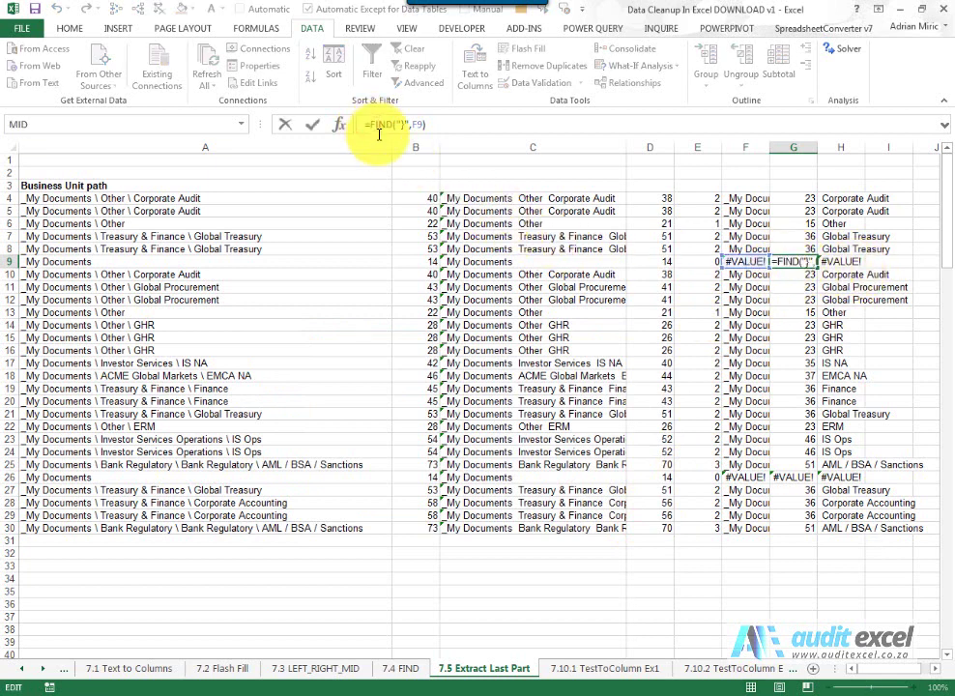
pyautogui.write('iferror')
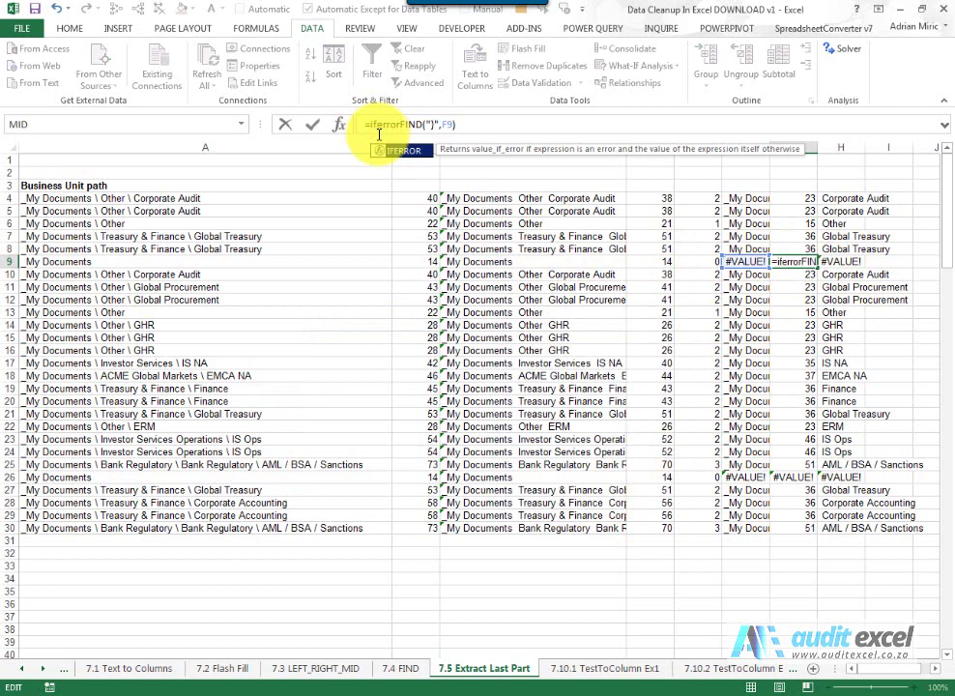
pyautogui.write('(')
pyautogui.click(466, 125)
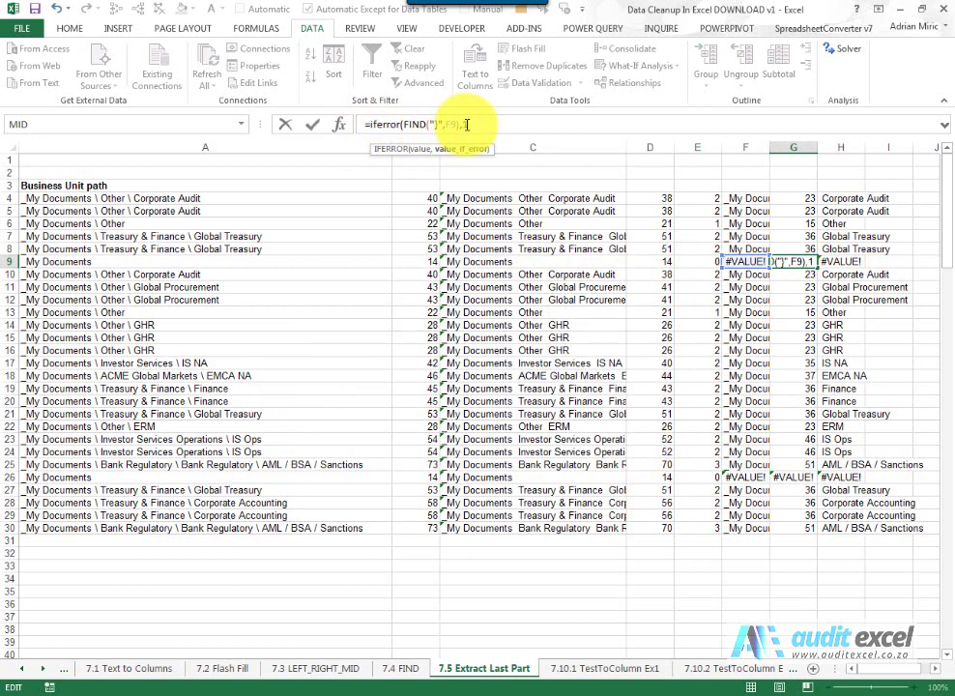
pyautogui.write(')')
pyautogui.press('Return')
# Step: Copy G9's IFERROR formula across G4:G30
pyautogui.press('Up')
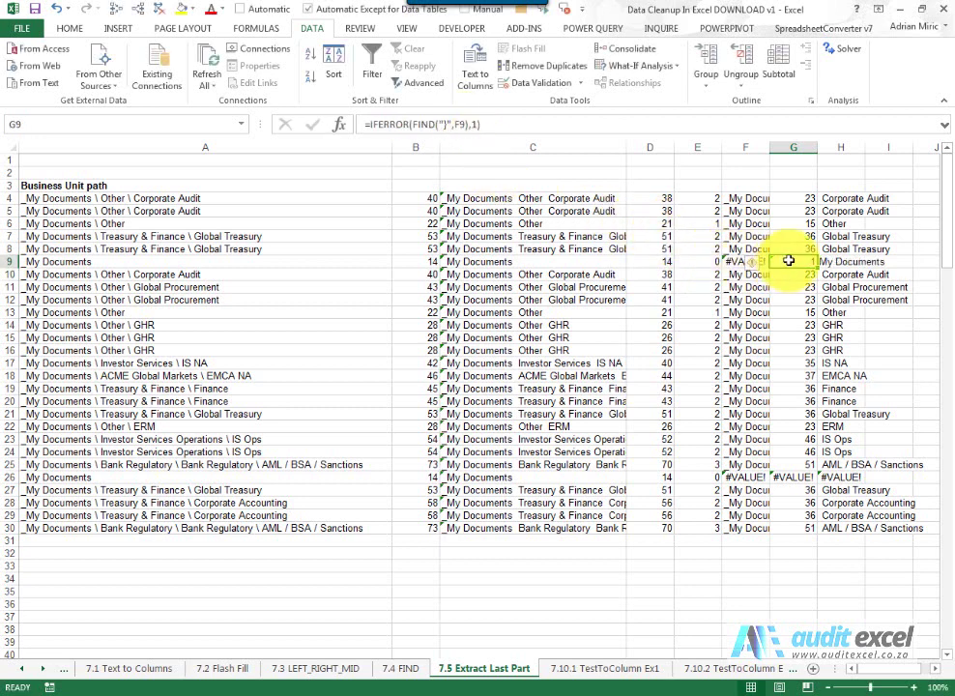
pyautogui.hotkey('ctrl', 'c')
pyautogui.moveTo(792, 197); pyautogui.dragTo(782, 527)
pyautogui.hotkey('ctrl', 'v')
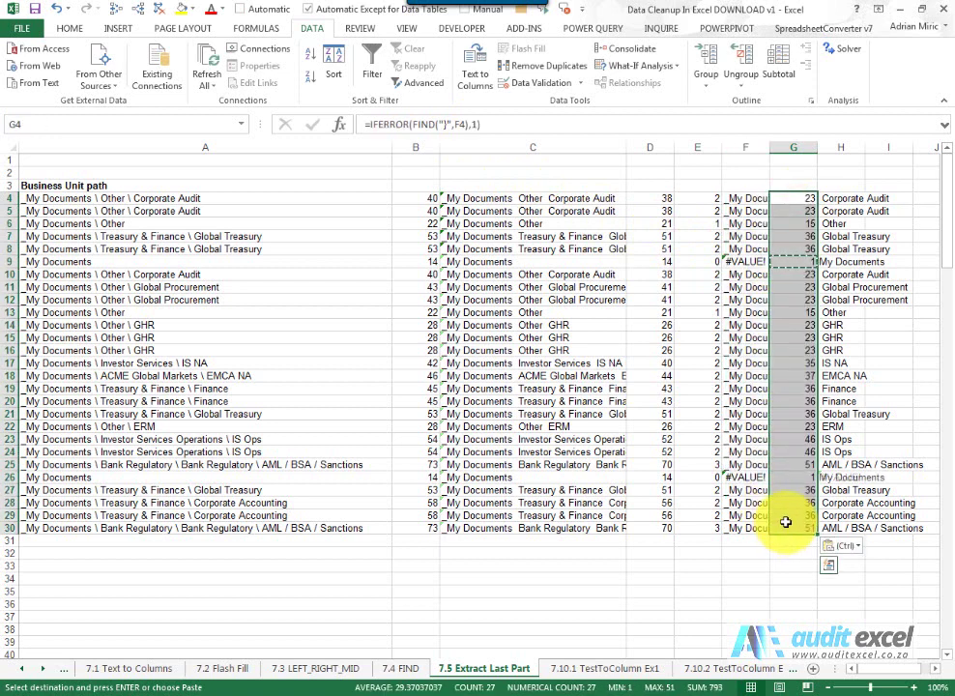